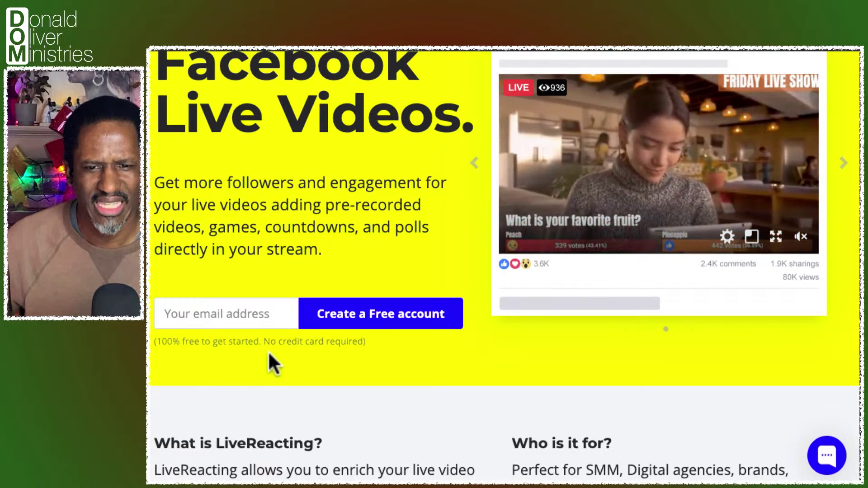
click(240, 355)
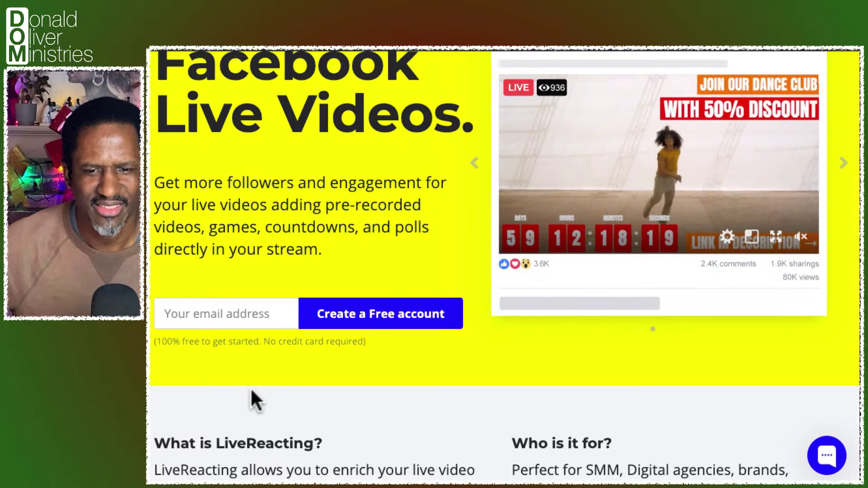
click(239, 384)
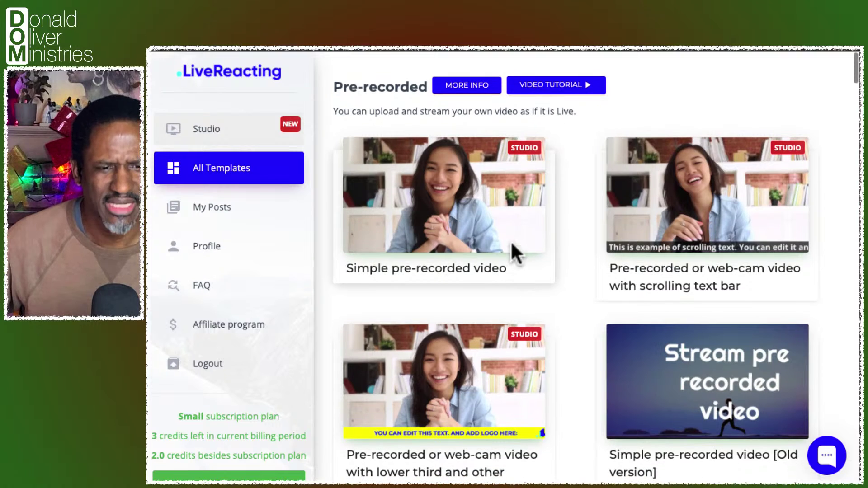
Step: Look through the Pre-recorded and Games templates to examine the trivia, contest, hidden-animals and word-game options
scroll(511, 244, down, 3)
scroll(515, 256, down, 4)
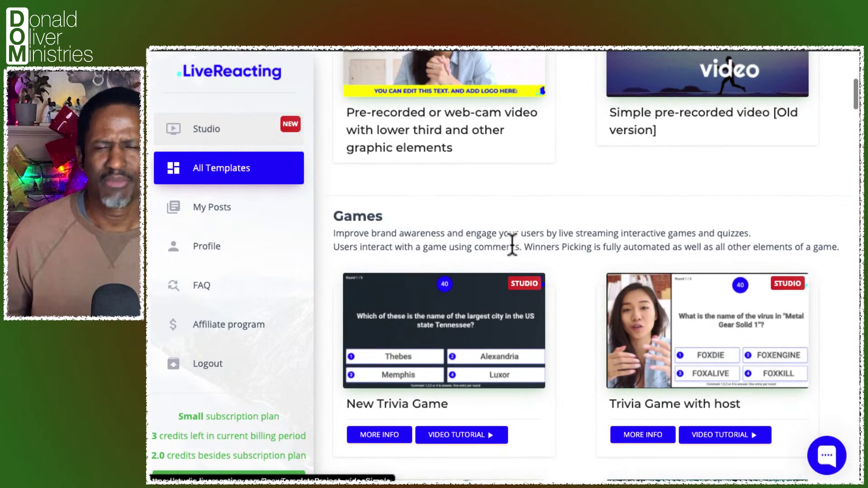
scroll(471, 203, down, 1)
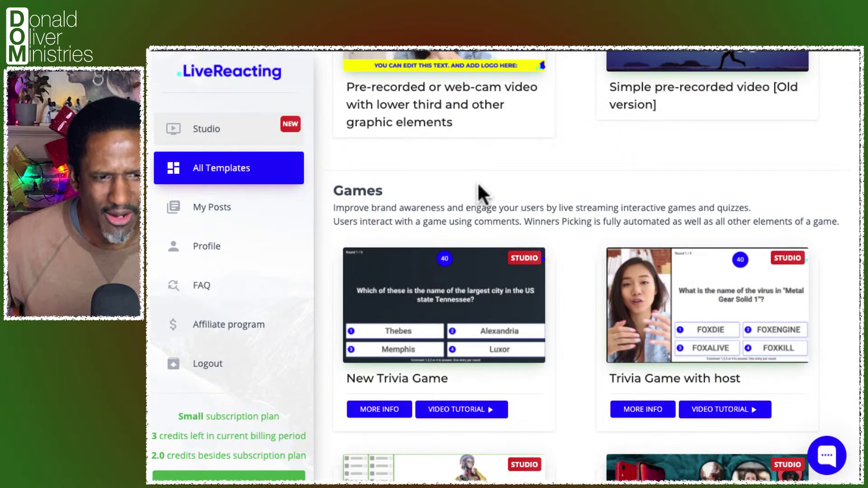
scroll(476, 181, down, 1)
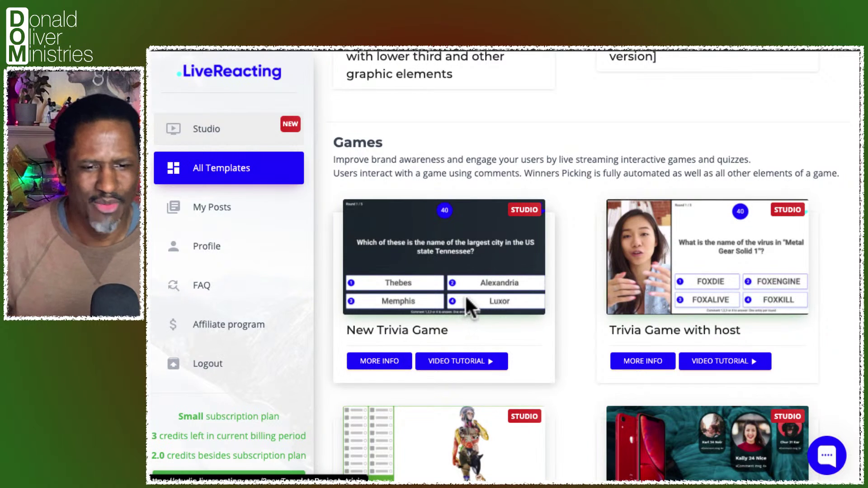
scroll(465, 294, down, 3)
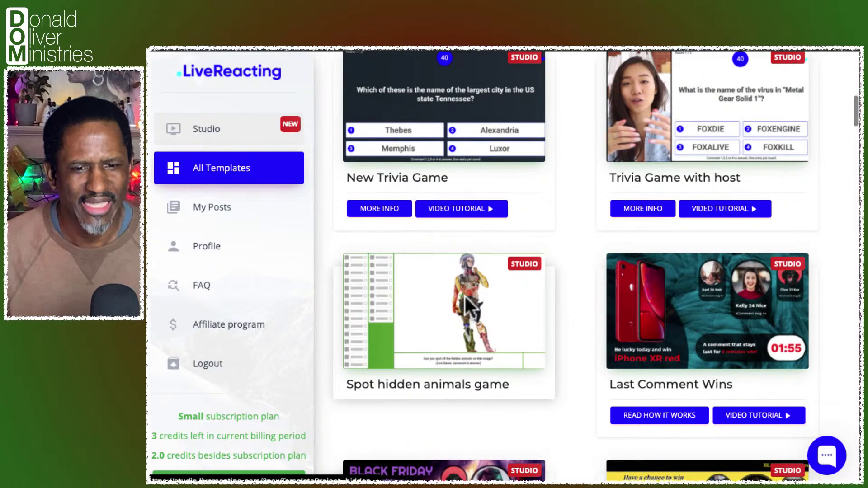
scroll(466, 300, down, 1)
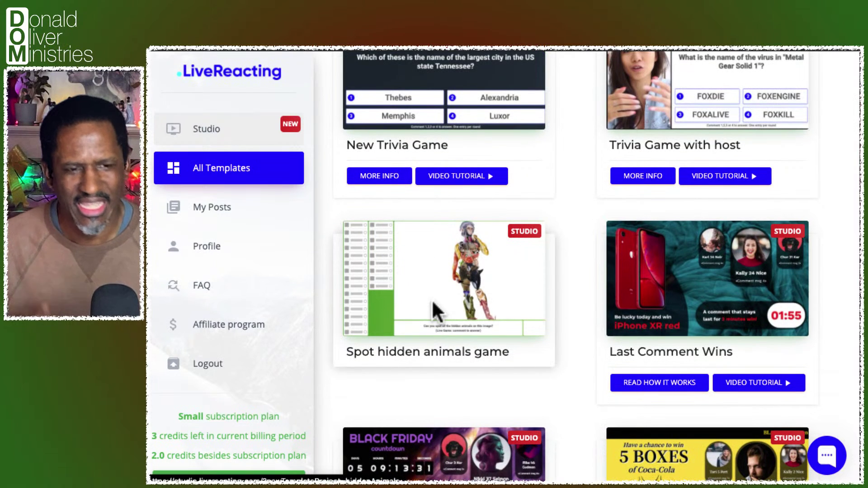
scroll(433, 298, down, 7)
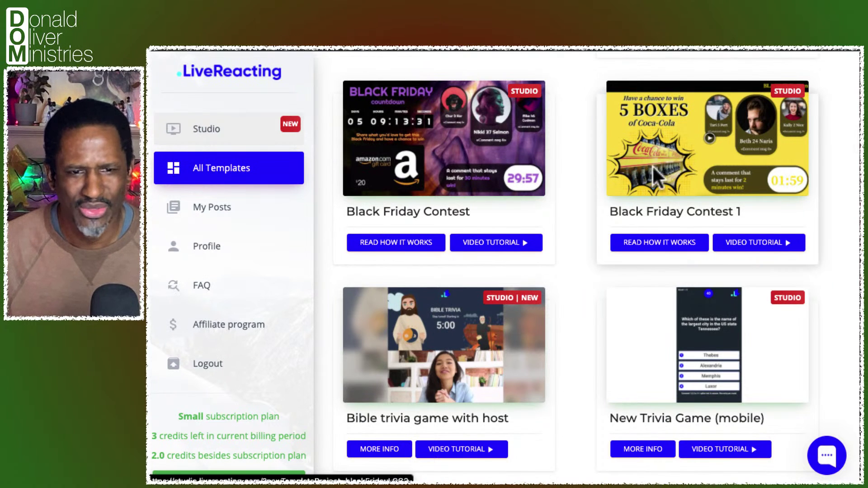
scroll(476, 286, down, 7)
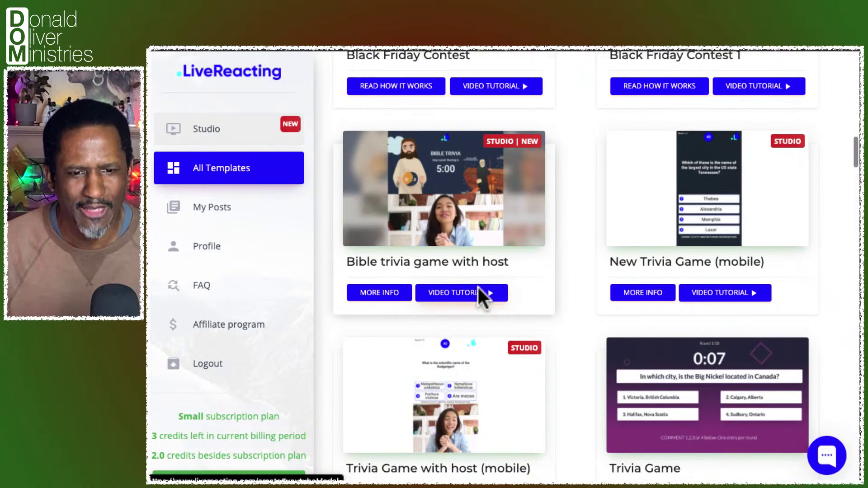
scroll(478, 294, down, 4)
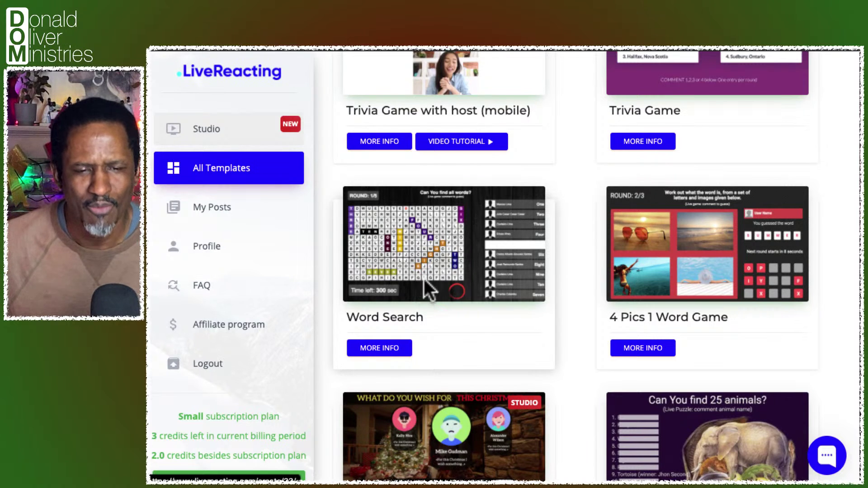
scroll(429, 275, down, 5)
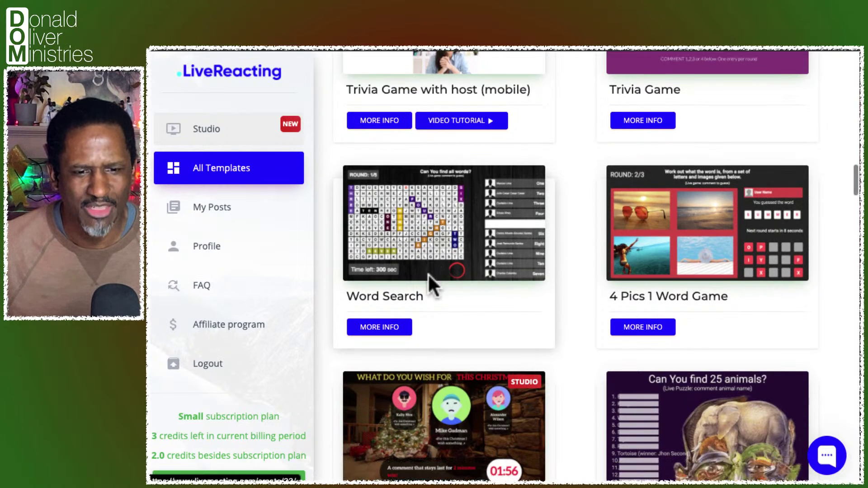
scroll(428, 280, up, 20)
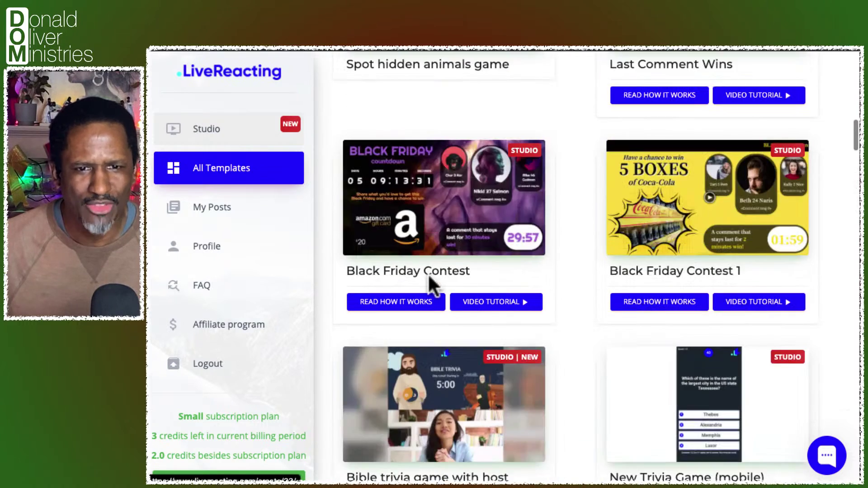
scroll(428, 276, up, 6)
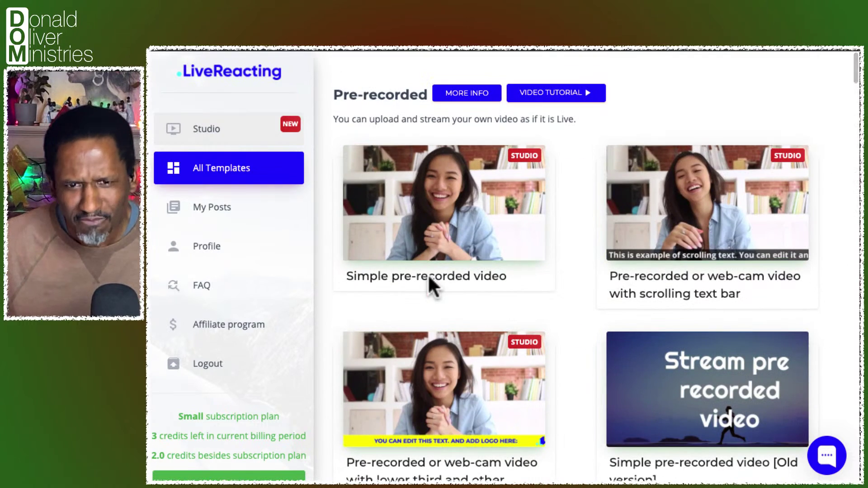
Step: Open the Studio and create a new project, dismissing the choice of a first layer
click(241, 136)
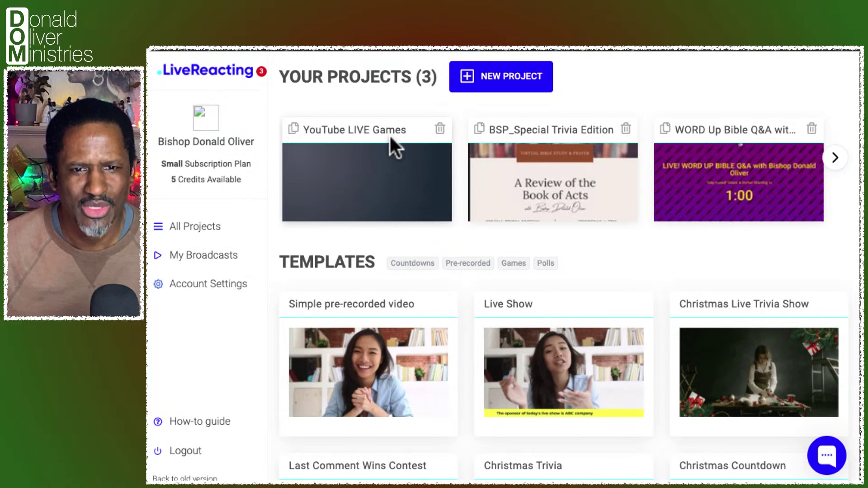
click(505, 94)
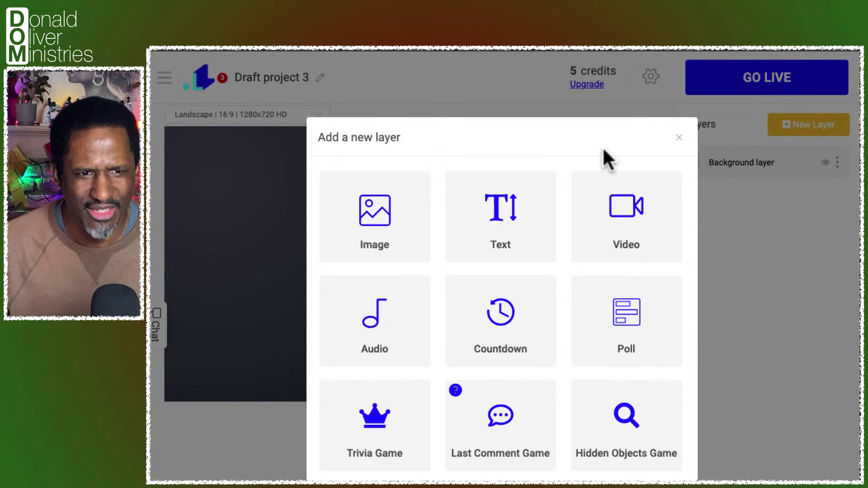
click(679, 138)
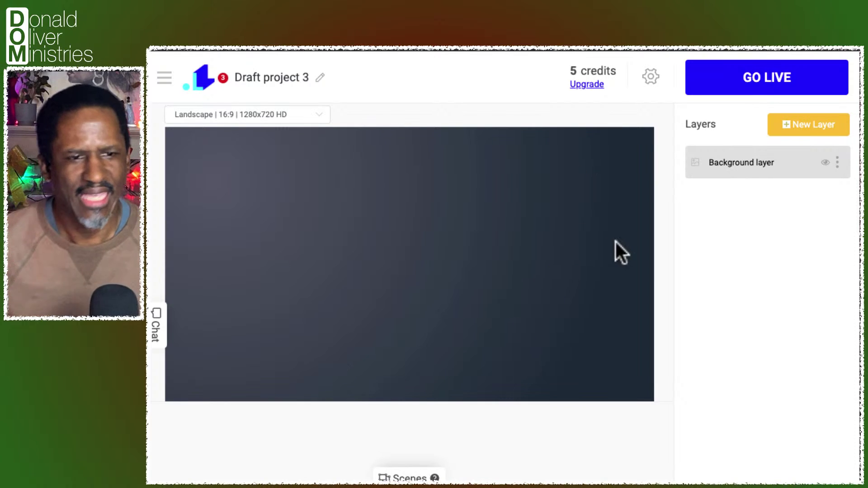
Step: Review the stream settings for account, title, duration, scheduling and plugin mode, and close them without saving
click(651, 77)
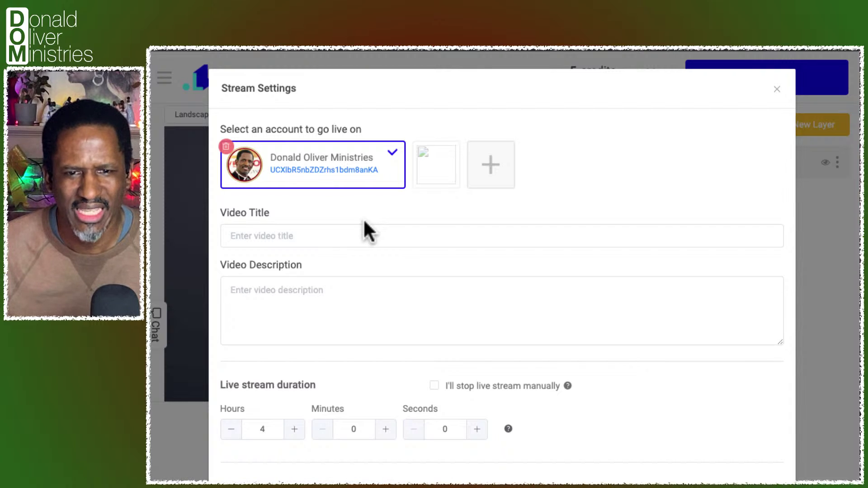
triple_click(484, 84)
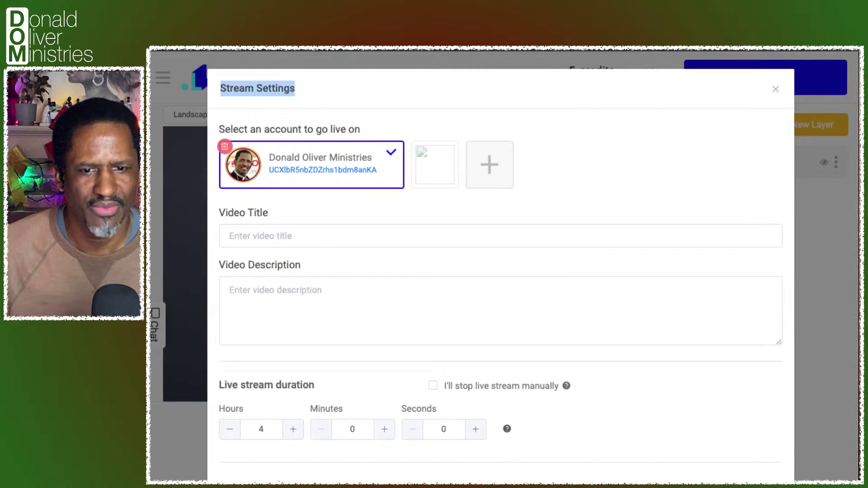
scroll(391, 436, down, 6)
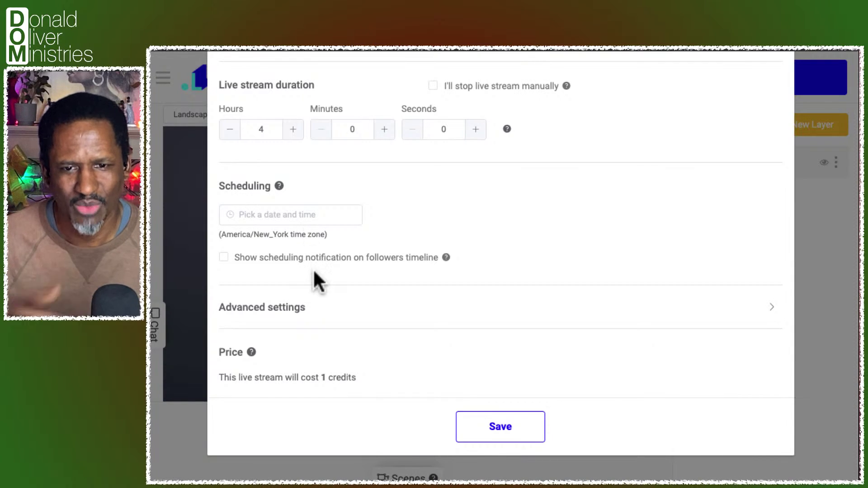
click(266, 312)
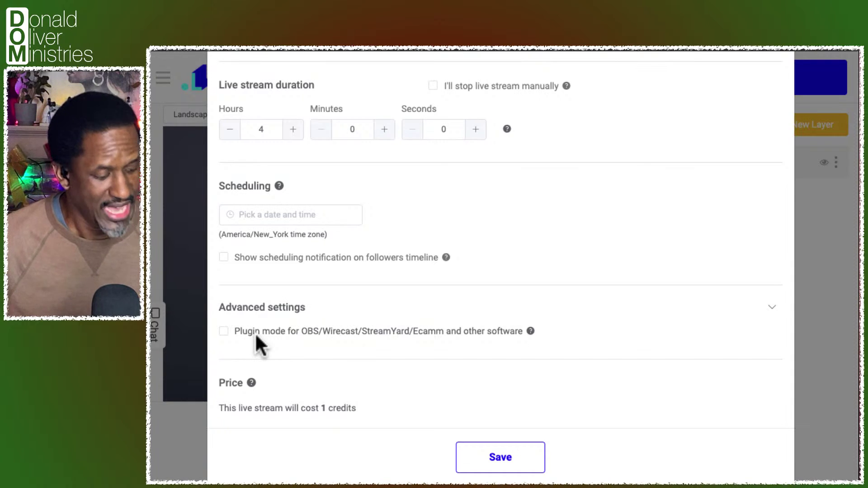
click(490, 457)
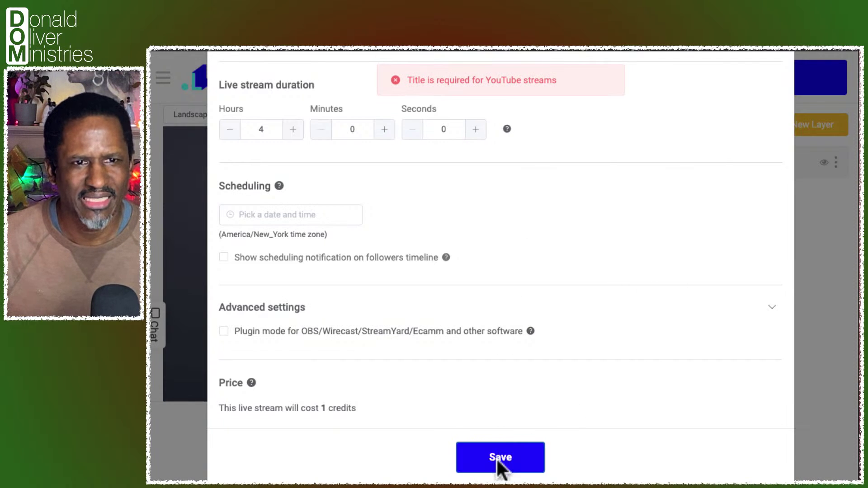
scroll(506, 445, up, 7)
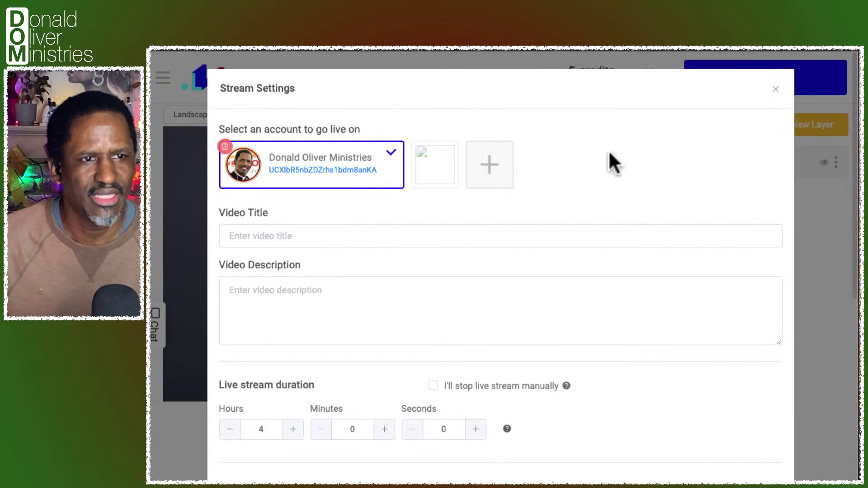
click(776, 89)
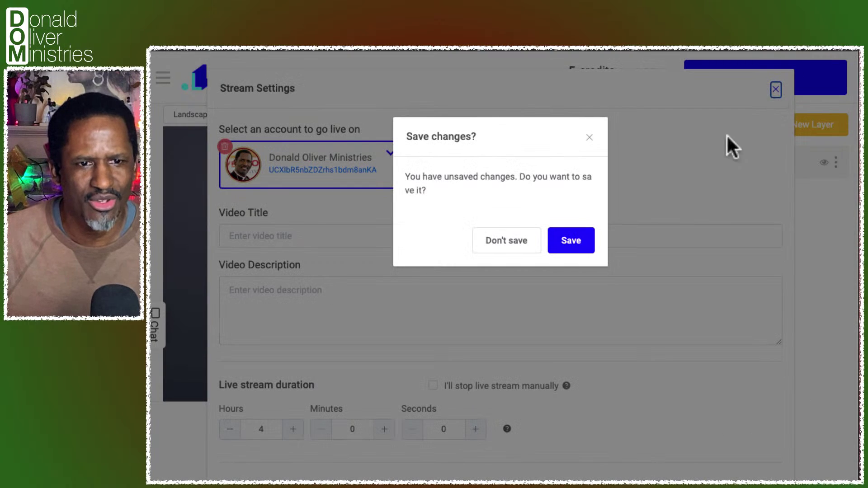
click(515, 239)
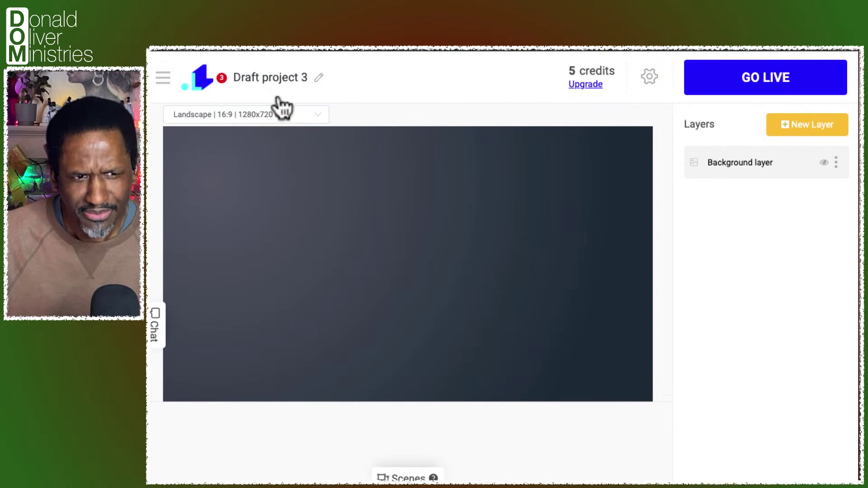
Step: Add an image layer using the existing file Virtual Testimony Service2020.png
click(804, 126)
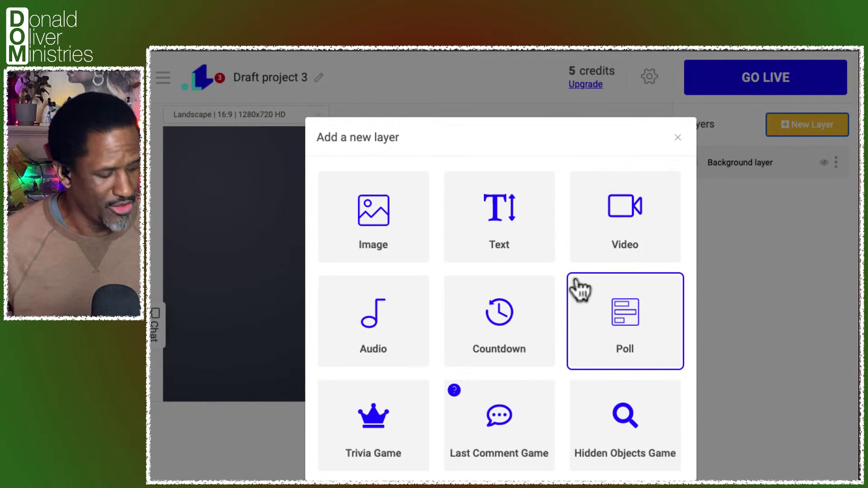
click(403, 227)
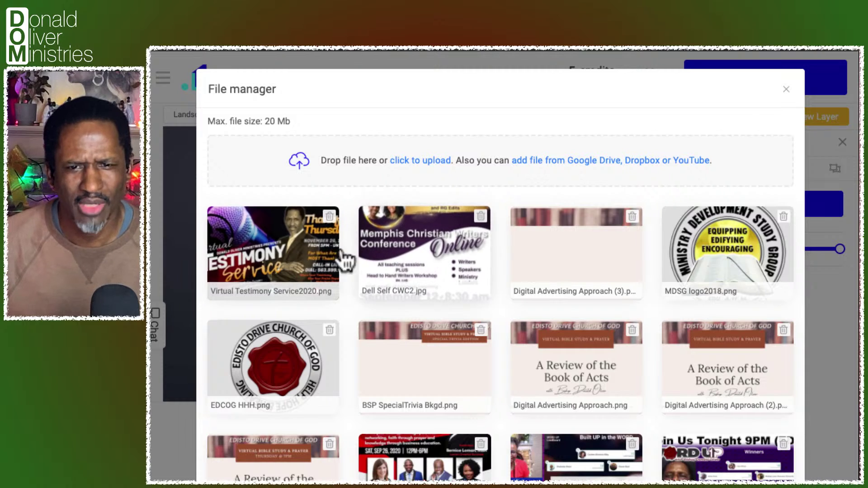
click(276, 255)
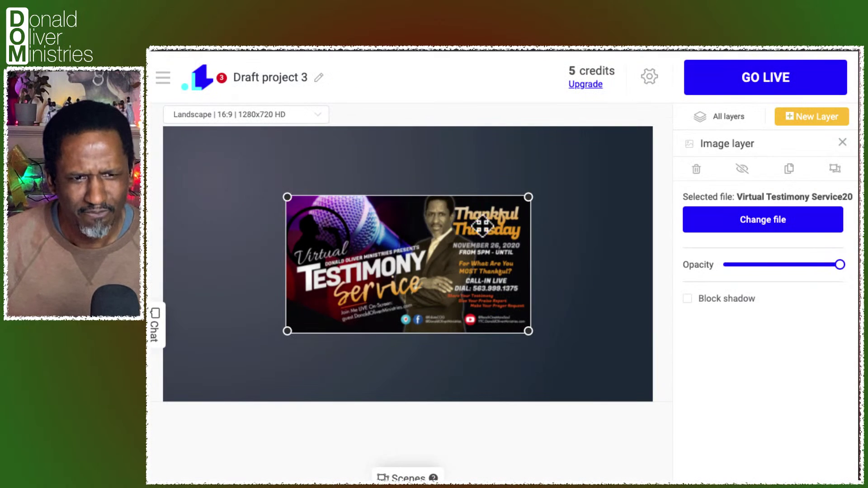
Step: Enlarge the testimony service image to fill the whole canvas, and hide its image layer
drag(528, 197, 651, 128)
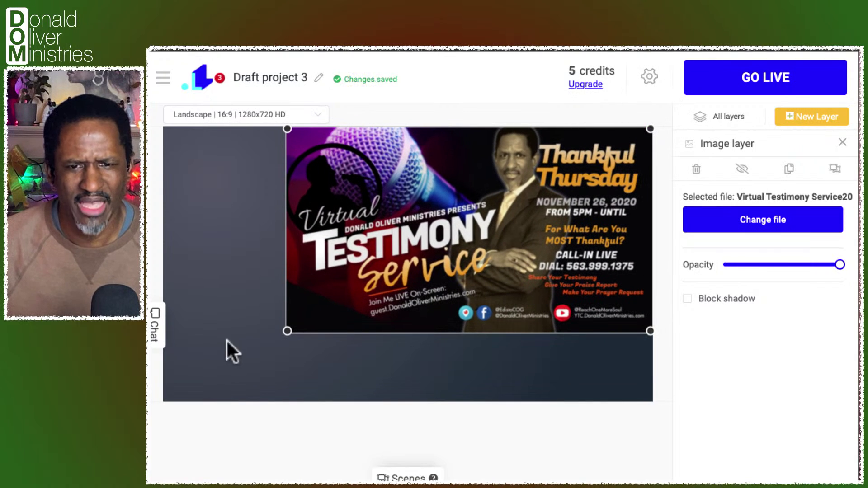
drag(287, 332, 168, 407)
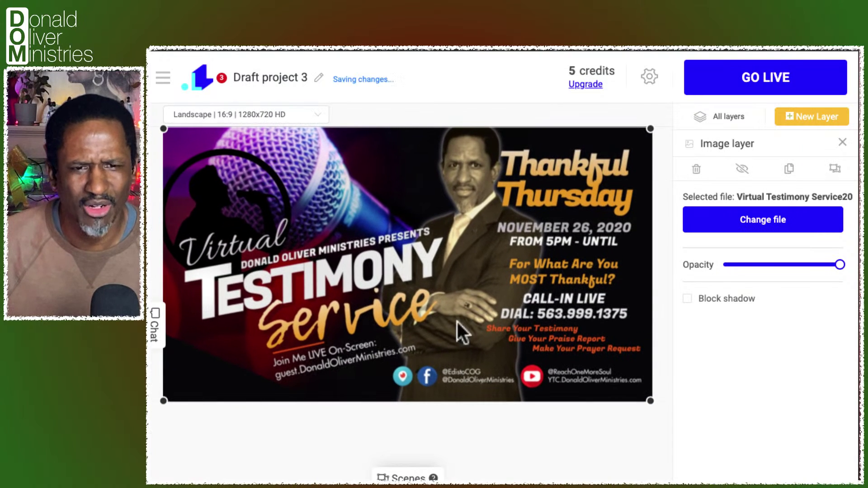
click(527, 439)
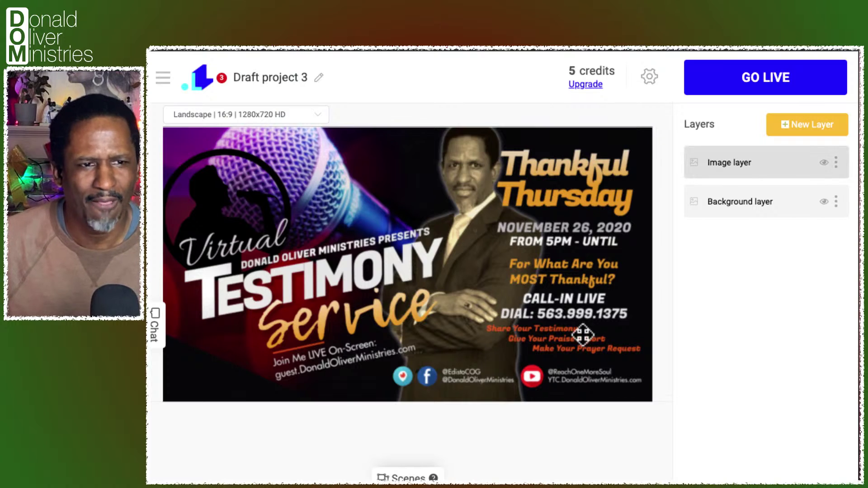
click(823, 163)
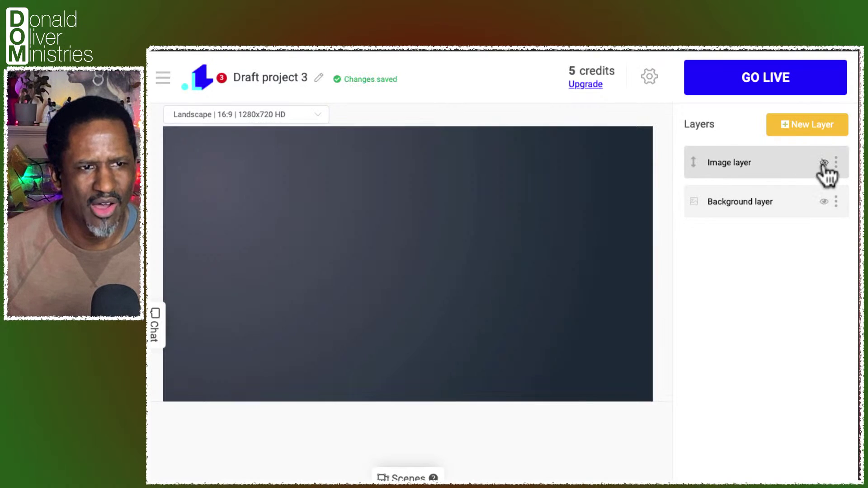
Step: Add a Trivia Game layer and open its questions configuration to view the available question categories
click(810, 125)
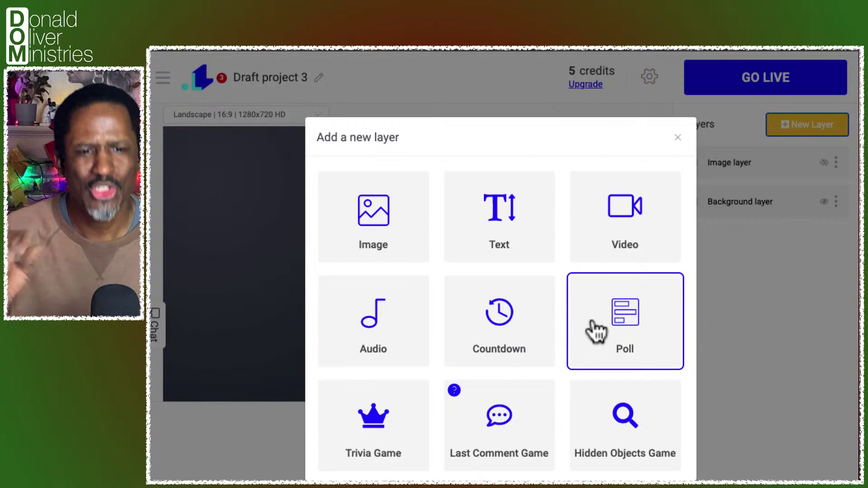
click(377, 427)
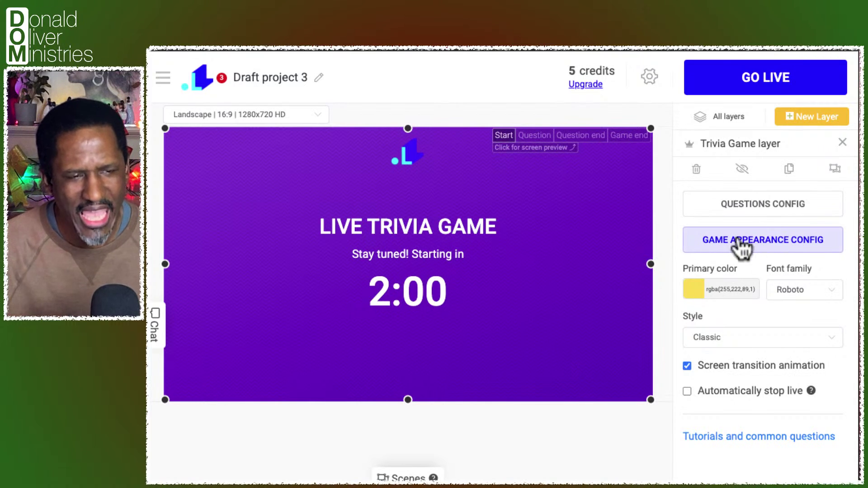
click(758, 204)
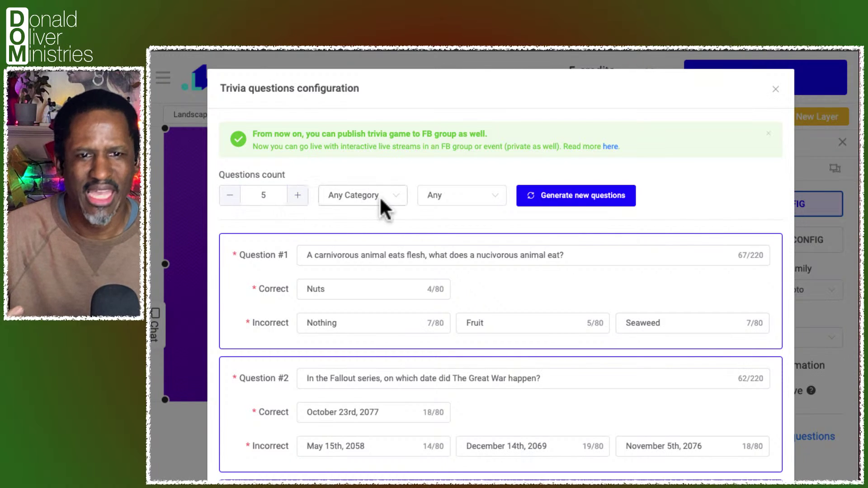
click(397, 206)
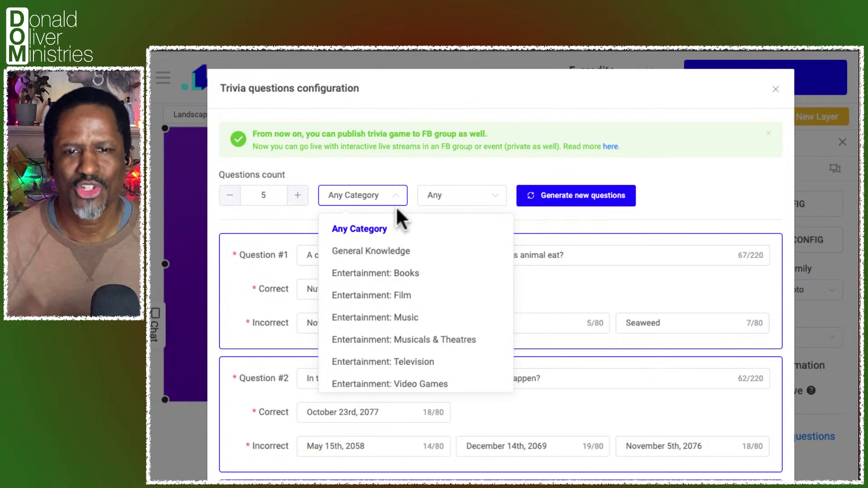
Step: Replace the text of Question #1 with "How to" and clear the field again
triple_click(603, 258)
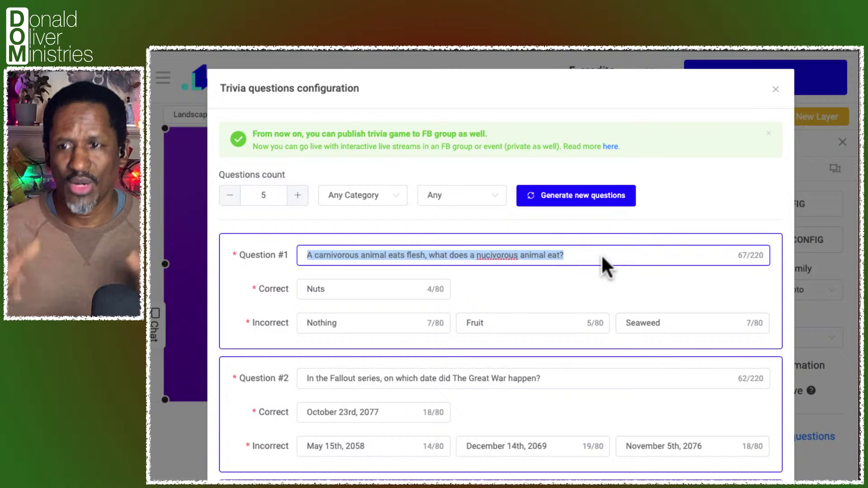
text(H)
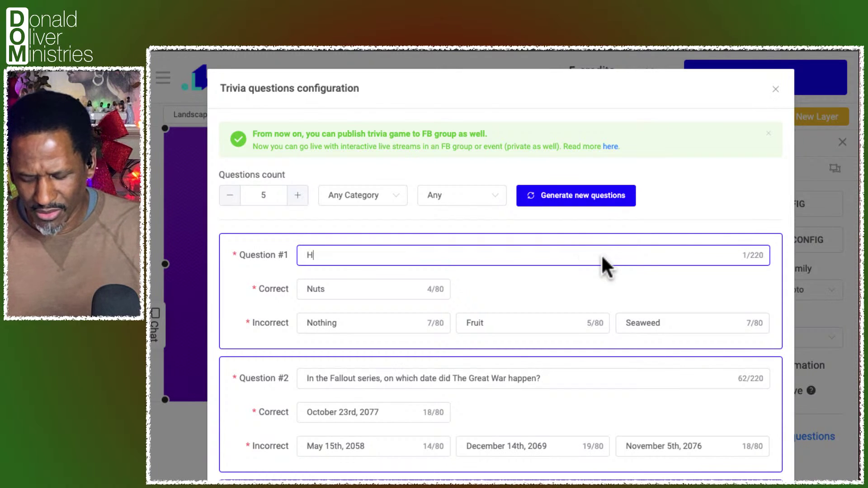
text(ow to)
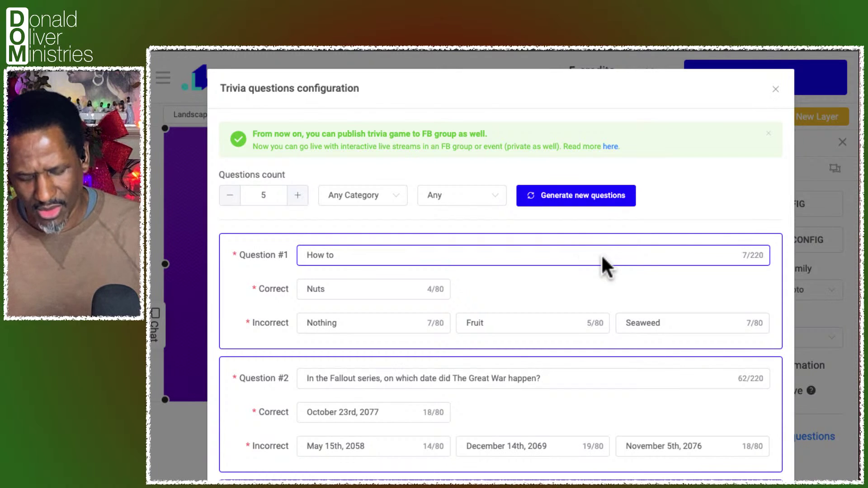
key(BackSpace)
key(BackSpace)
key(BackSpace)
key(BackSpace)
key(BackSpace)
key(BackSpace)
key(BackSpace)
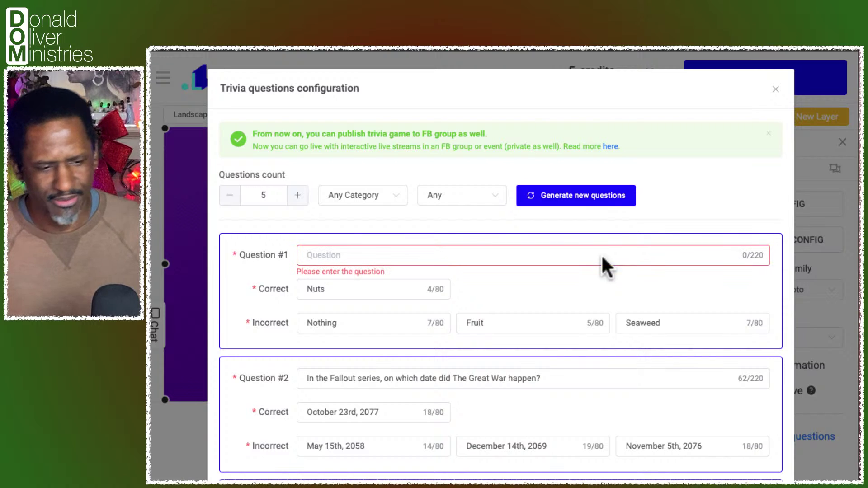
Step: Enter "What is the process of Bible Study?" as the text of Question #1
text(w)
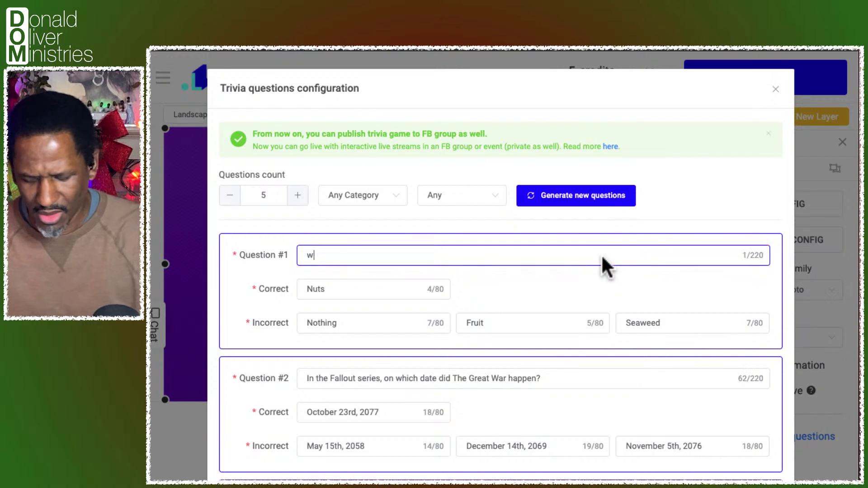
text(hat is)
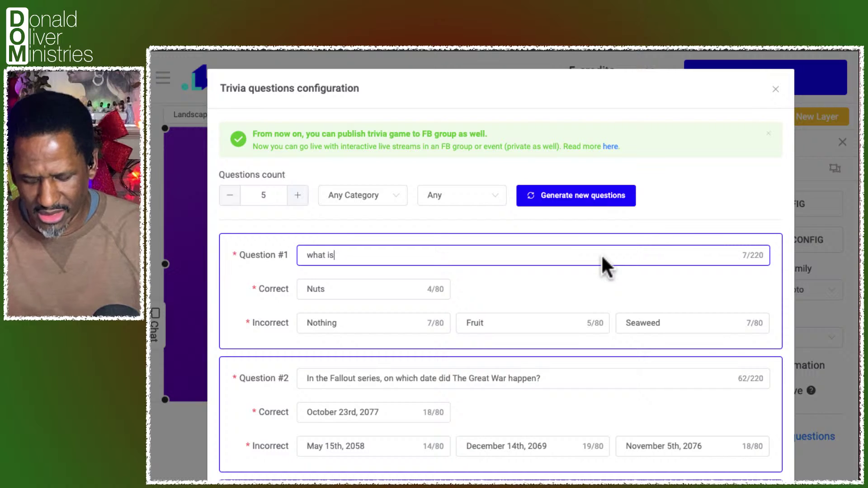
text( the process of )
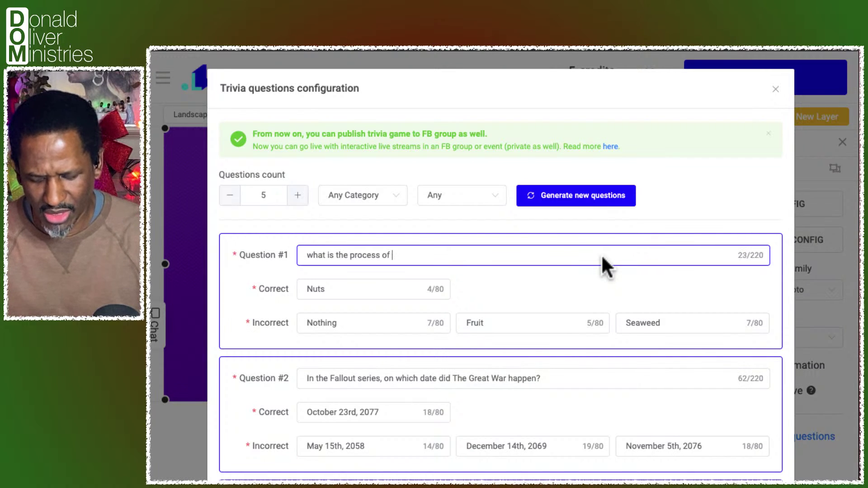
text(B)
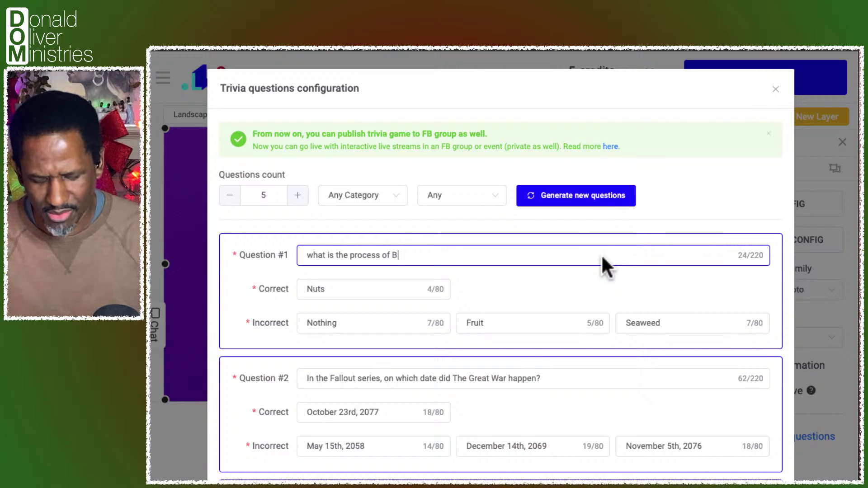
text(ible St)
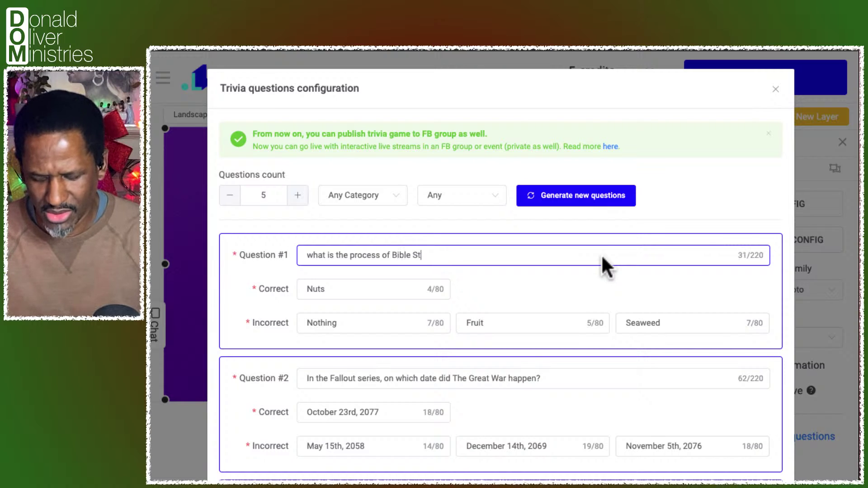
text(udy?)
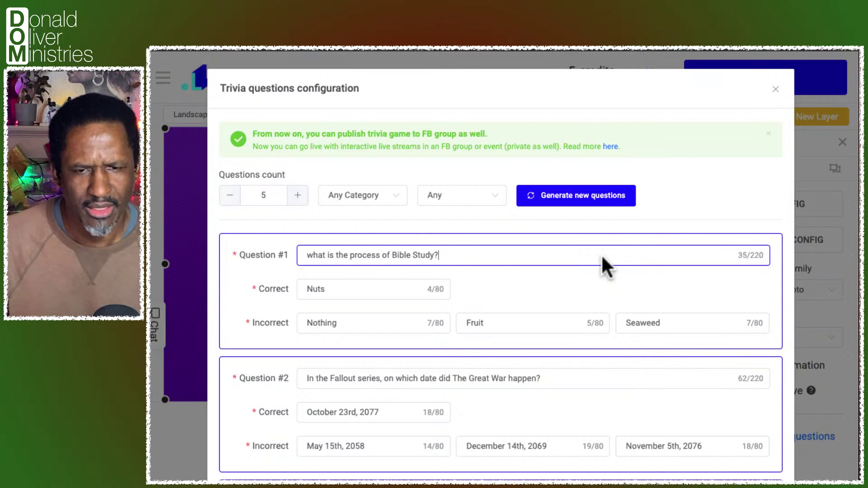
click(313, 253)
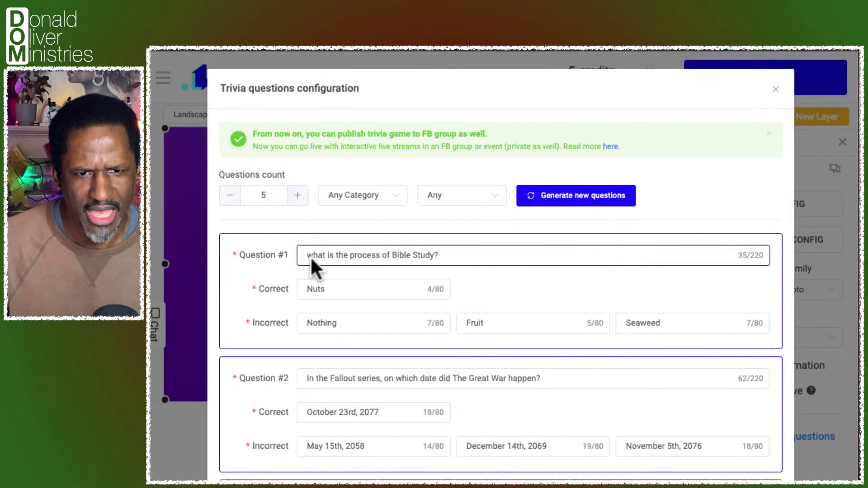
key(BackSpace)
text(W)
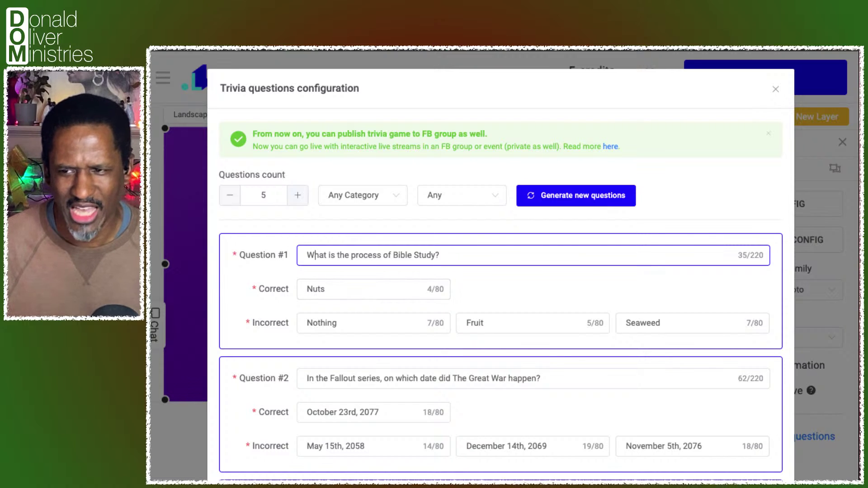
Step: Set the correct answer of Question #1 to "Observation, Interpretation, Application"
click(329, 292)
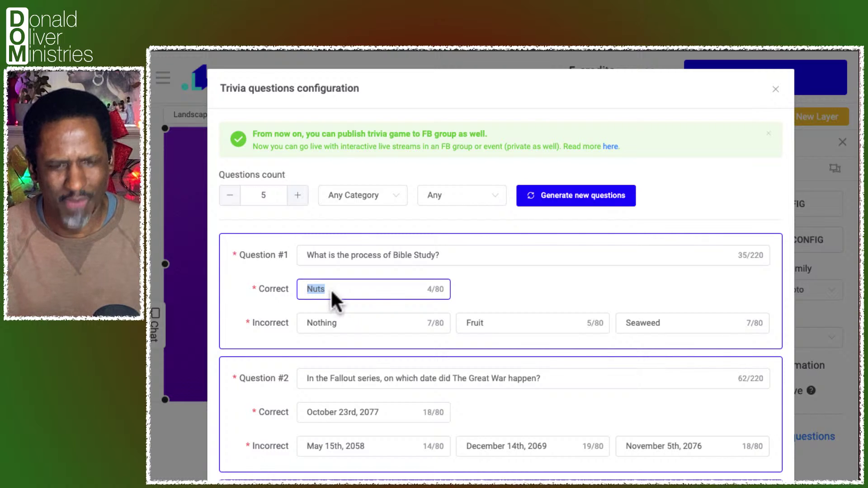
text(Obe)
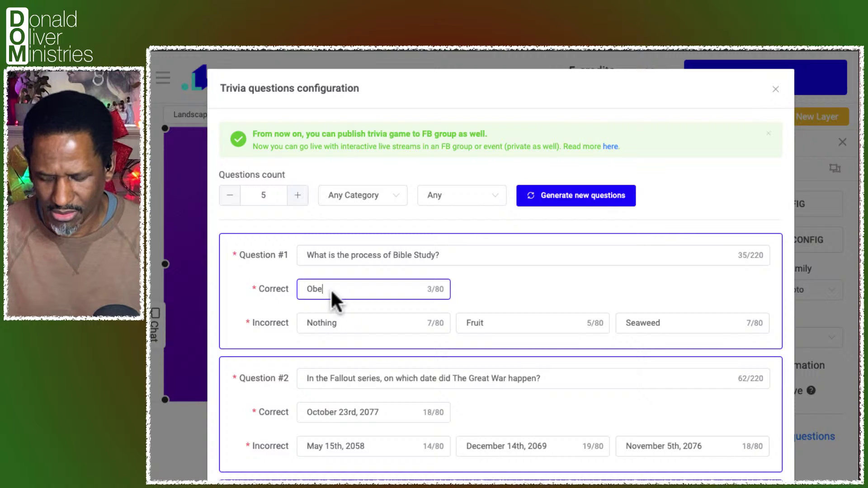
text(ervation)
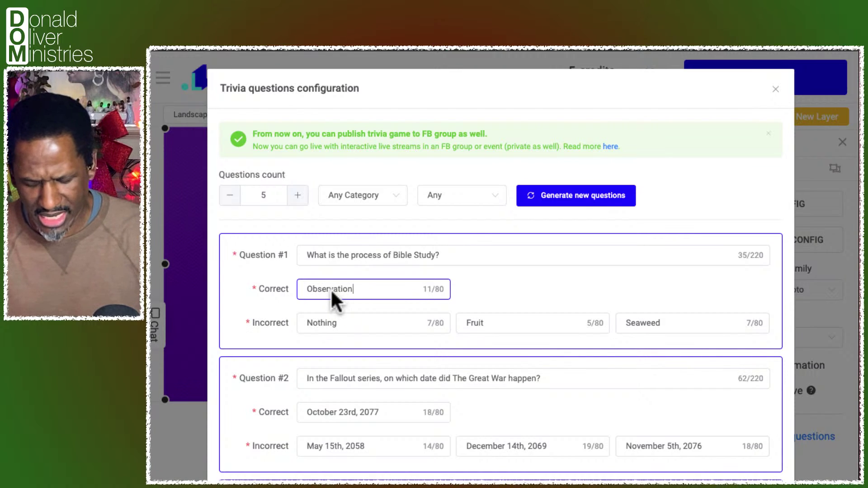
text(, In)
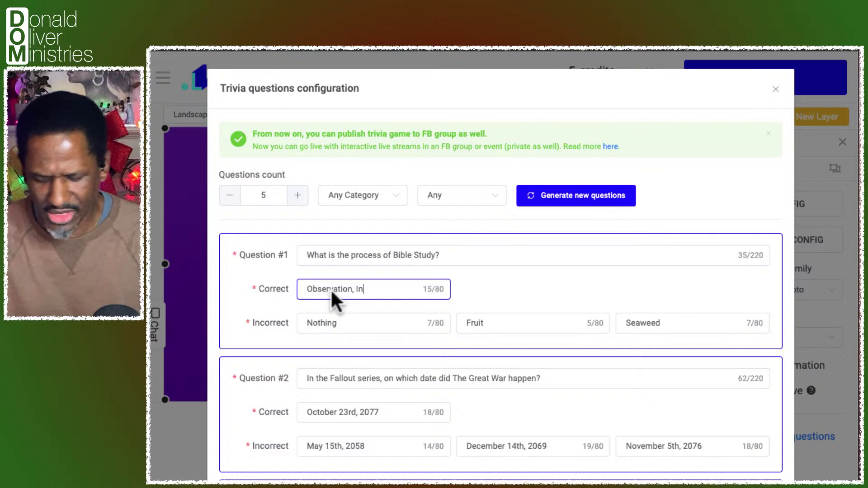
text(t)
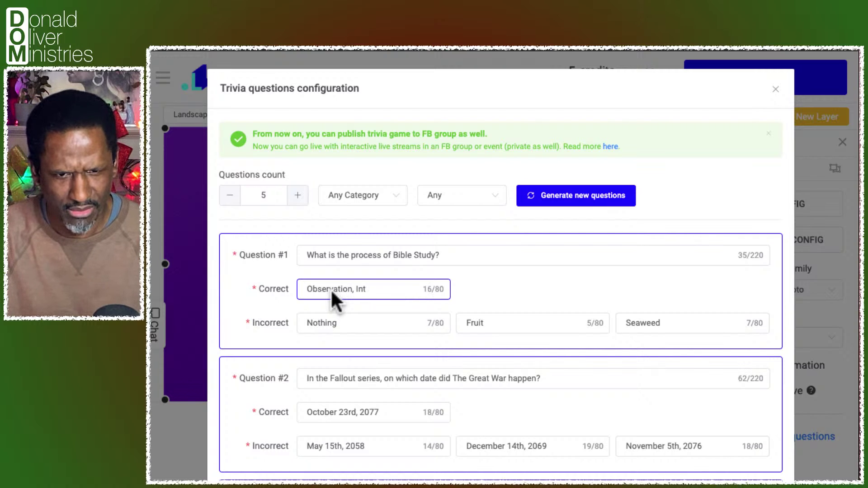
text(er)
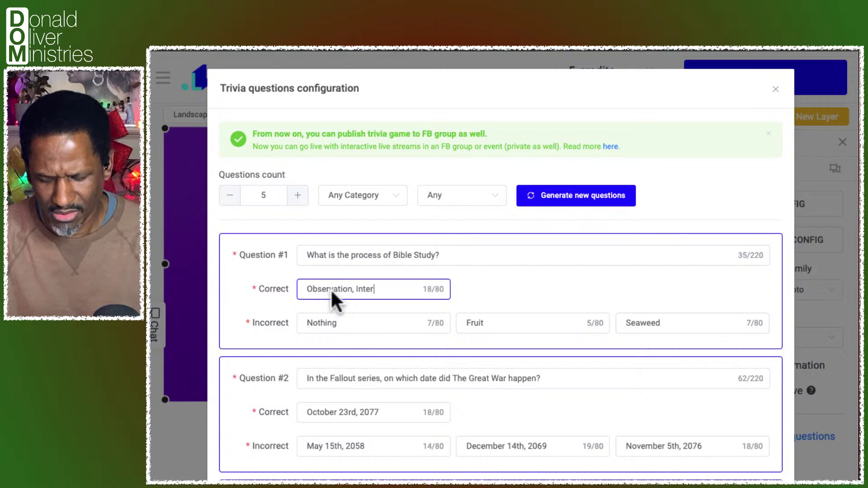
text(preta)
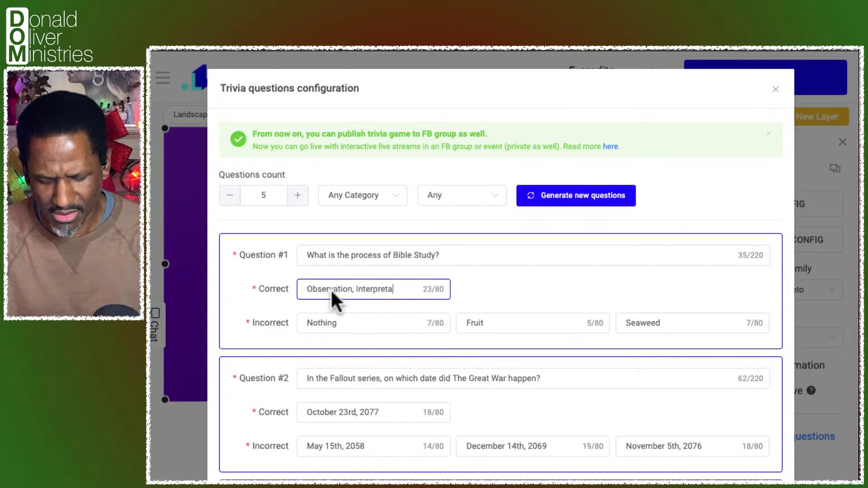
text(tion, )
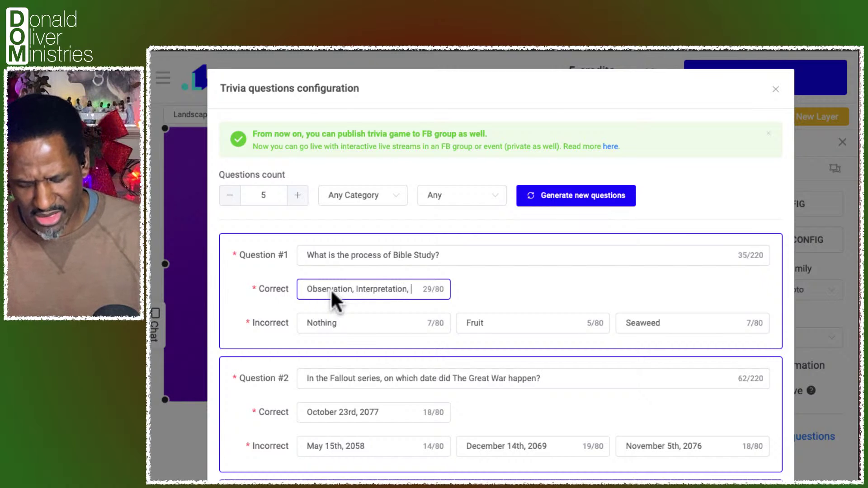
text(Ap)
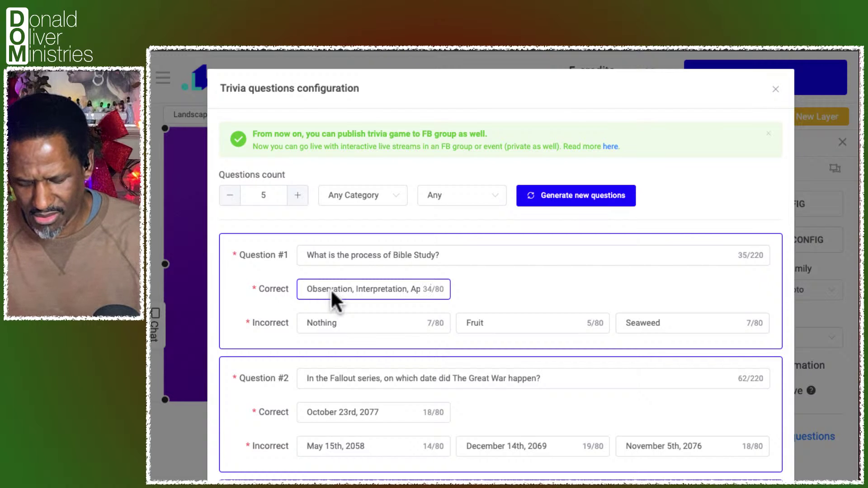
text(tion)
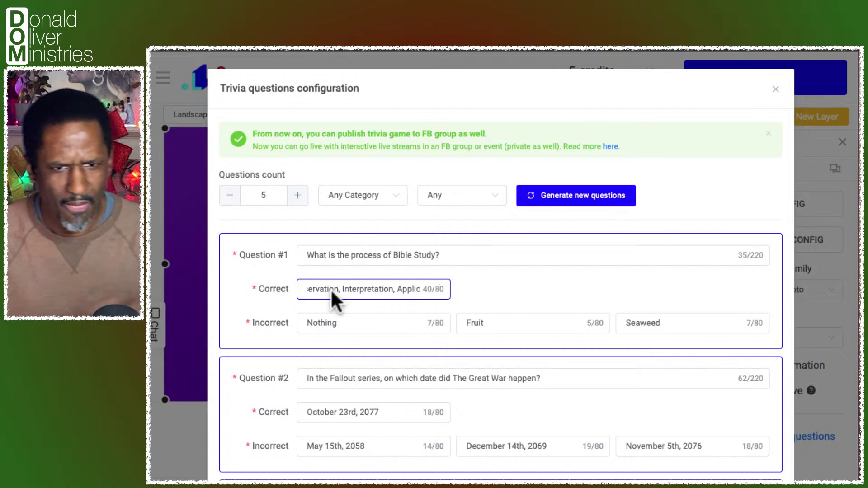
Step: Set the first two incorrect answers of Question #1 to "Run to commentary" and "Ask a friend"
key(Tab)
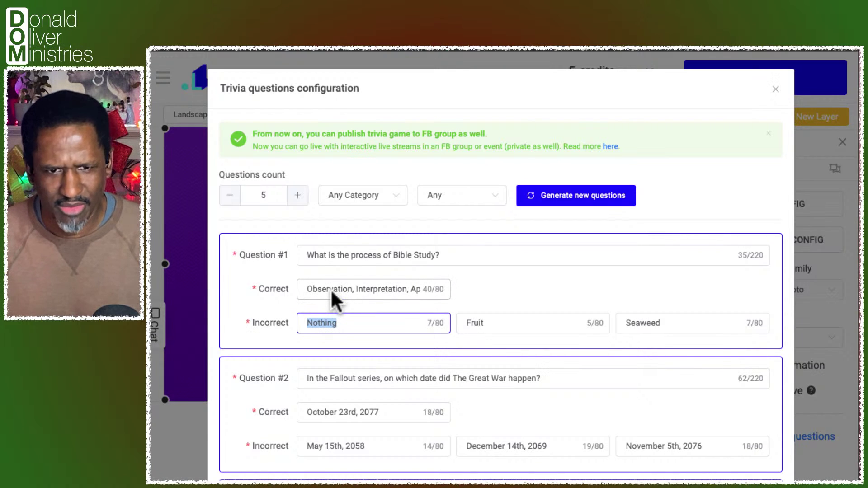
text(Run to )
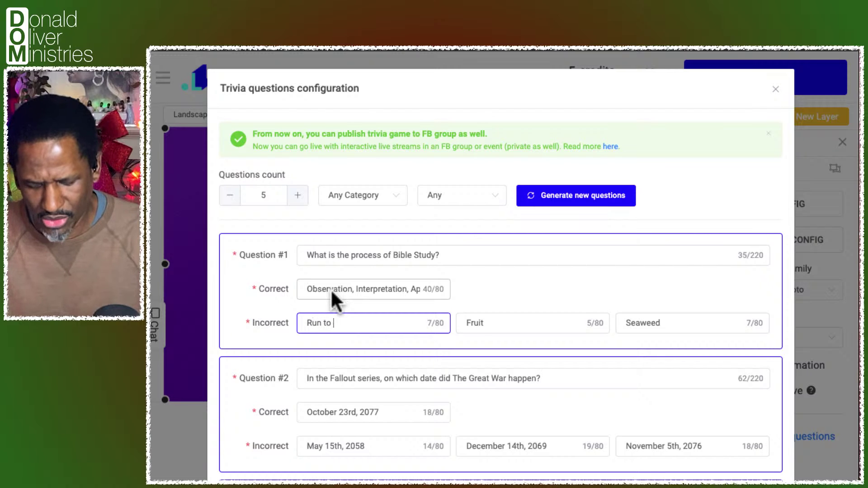
text(comment)
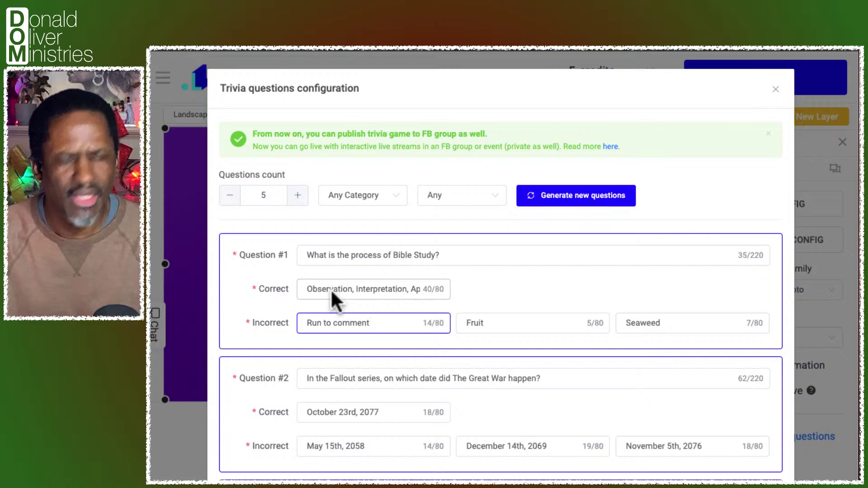
text(ary)
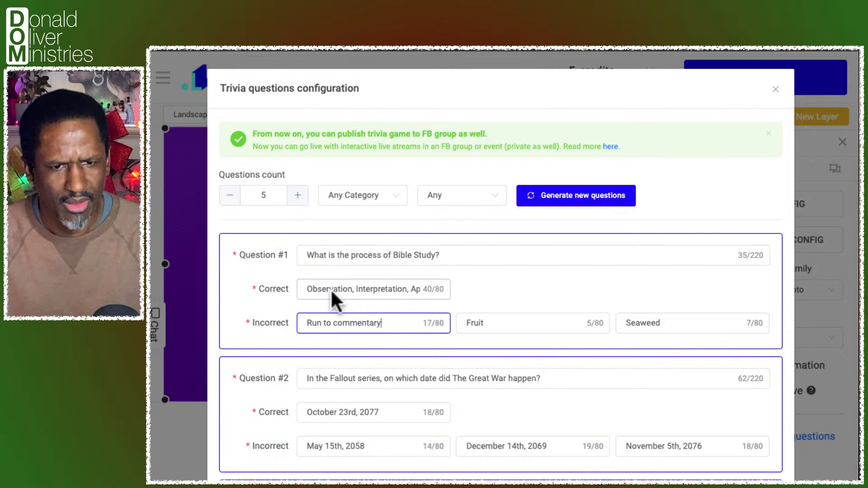
key(Tab)
text(As)
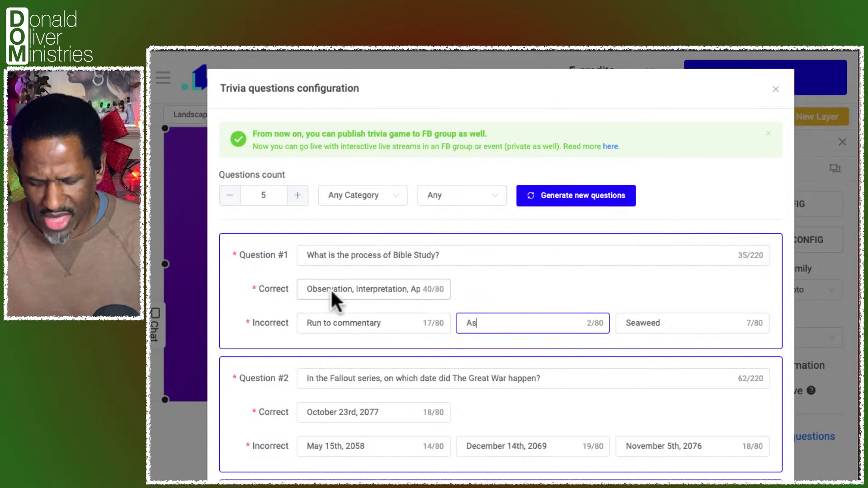
text(k a friend)
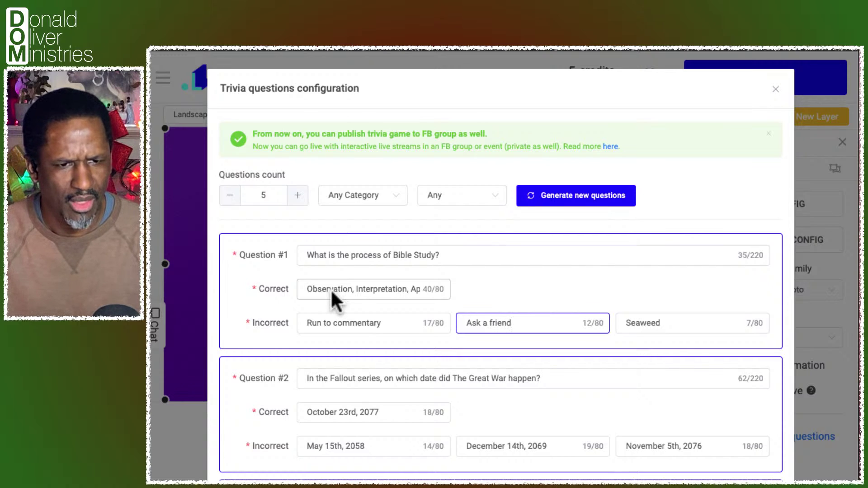
key(Tab)
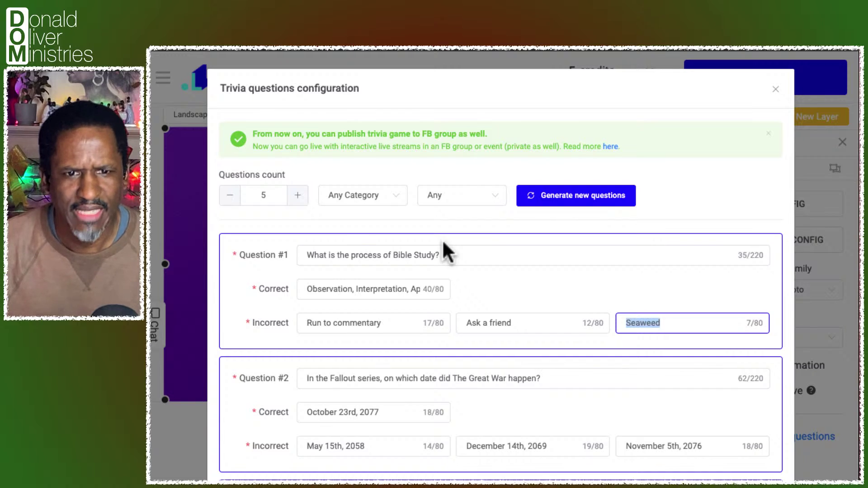
click(673, 319)
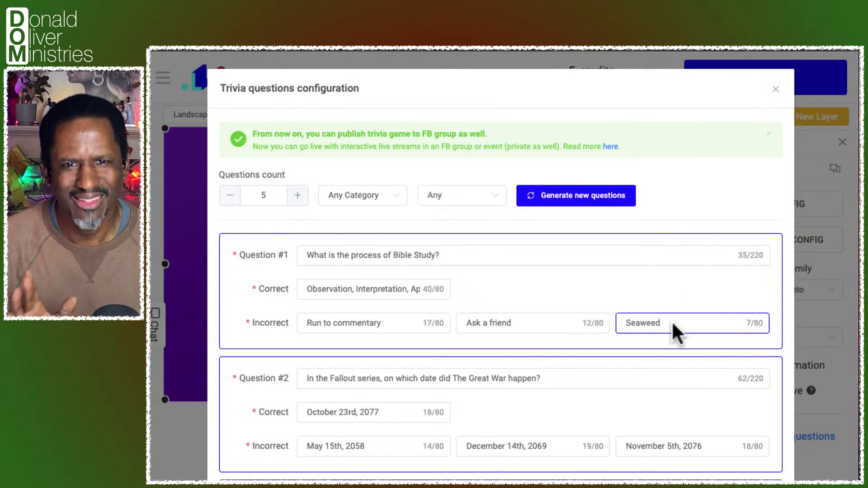
scroll(672, 321, down, 10)
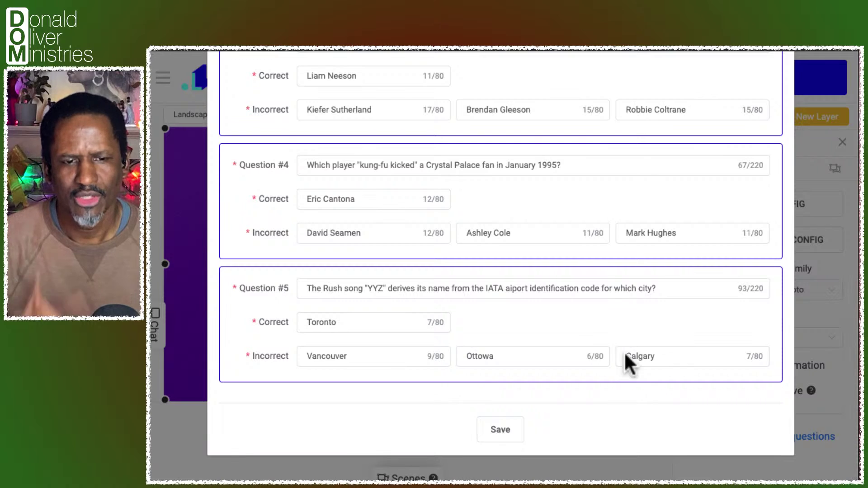
Step: Save the trivia questions and open the game's appearance configuration
click(501, 430)
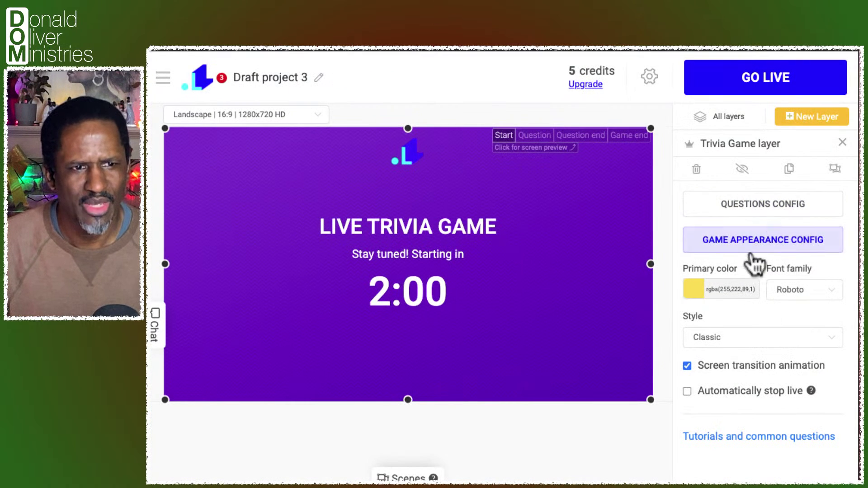
click(754, 248)
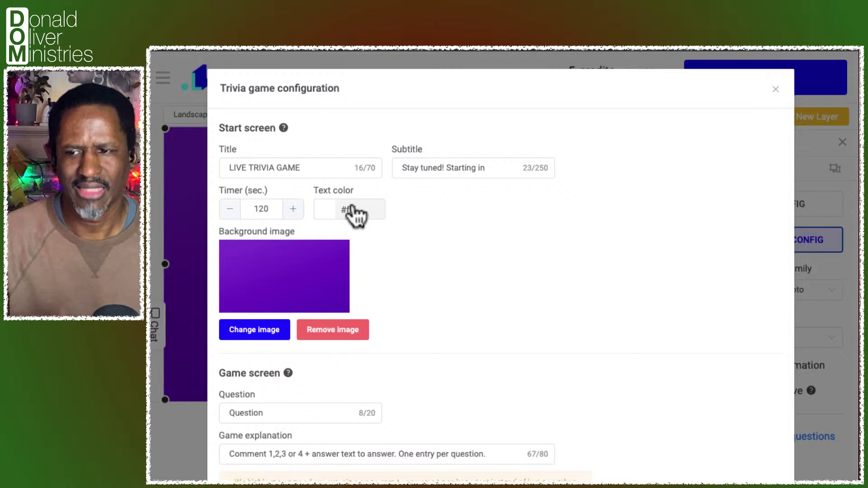
click(325, 169)
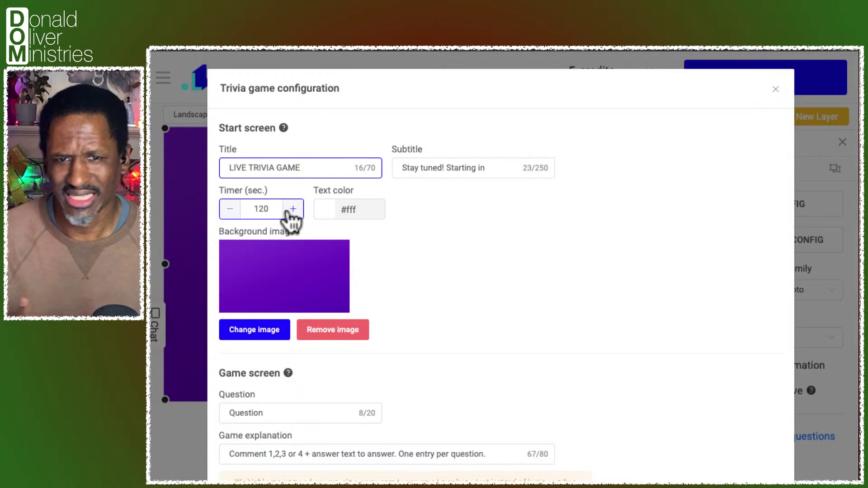
Step: Set the start screen's timer to 60 seconds
click(229, 210)
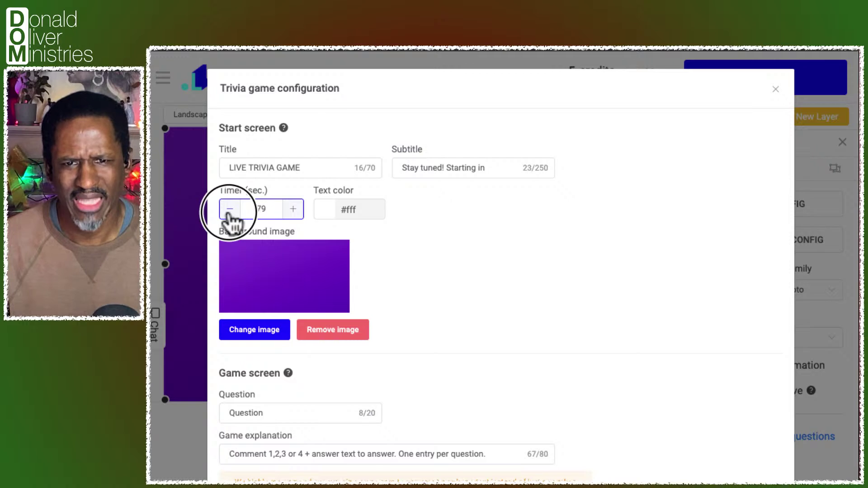
click(229, 210)
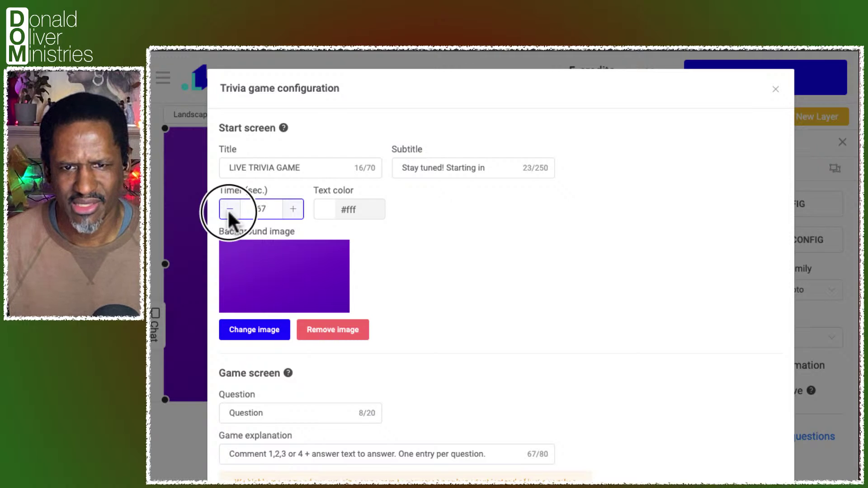
click(229, 209)
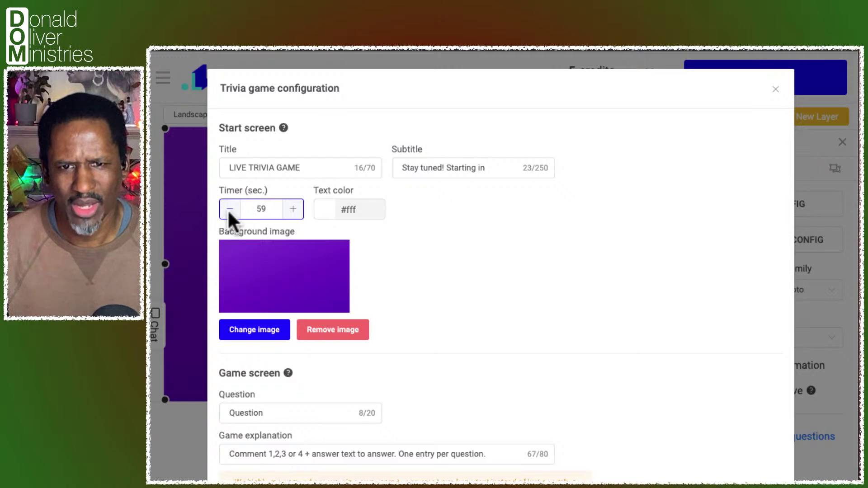
click(292, 209)
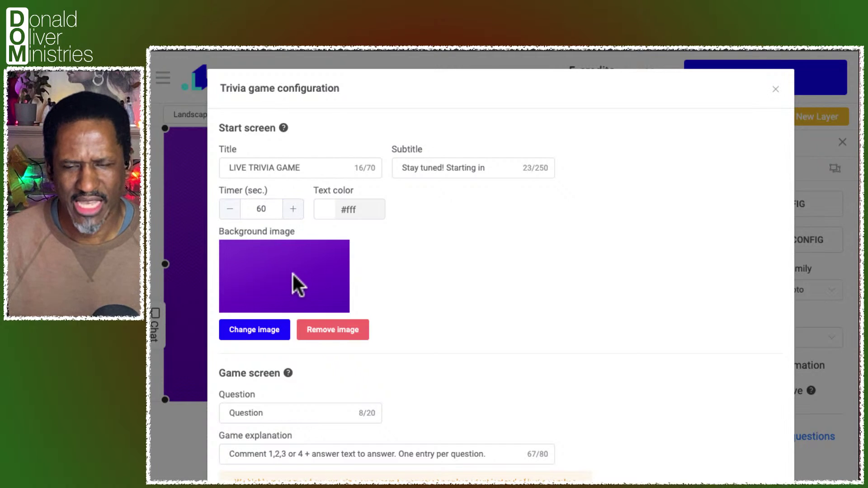
Step: Change the start screen's background image to the "New Year" picture from the file library
click(259, 335)
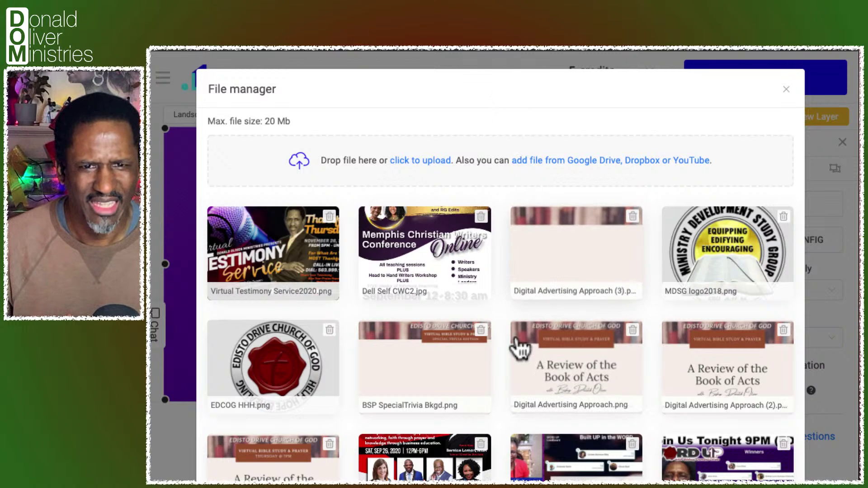
scroll(519, 337, down, 20)
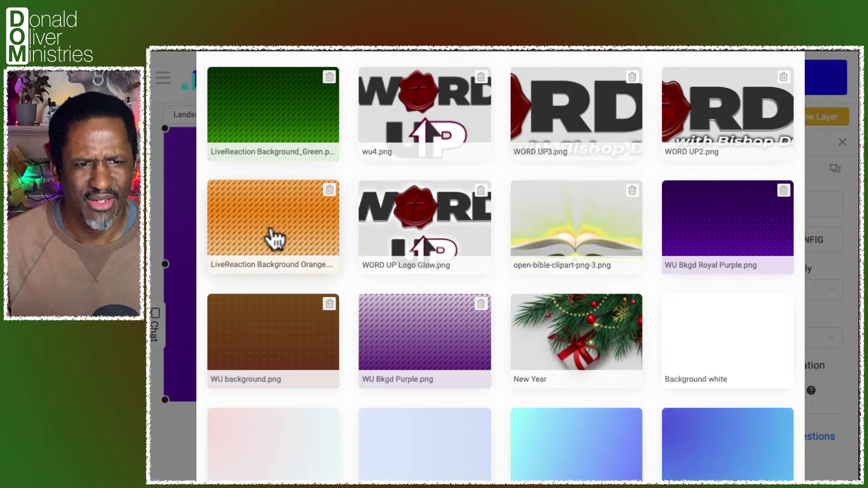
click(556, 335)
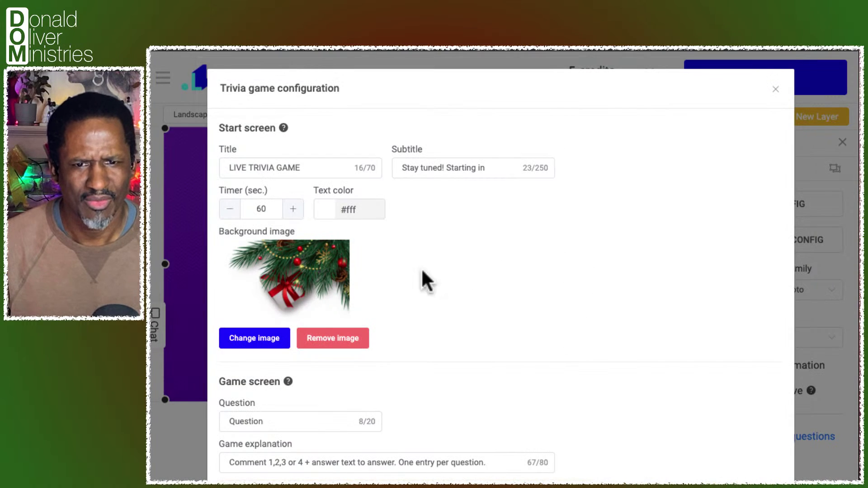
Step: Try lowering the game screen's timer by a few seconds and return it to 40 seconds
scroll(413, 303, down, 5)
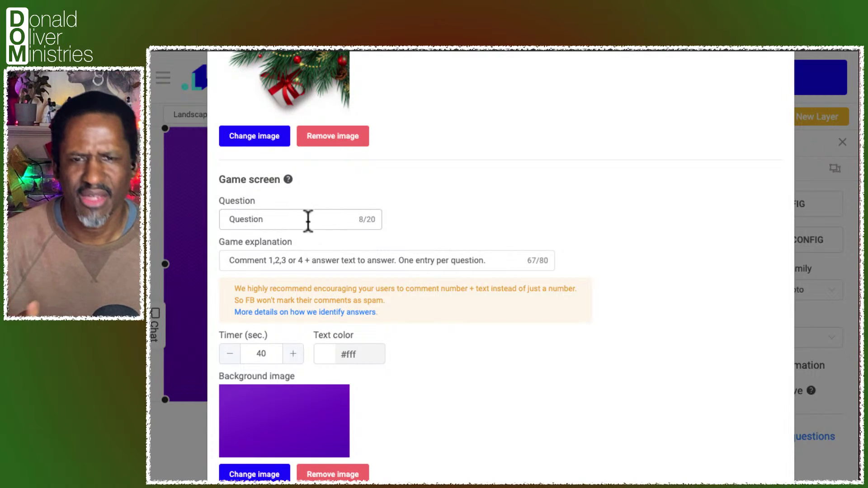
scroll(359, 243, down, 4)
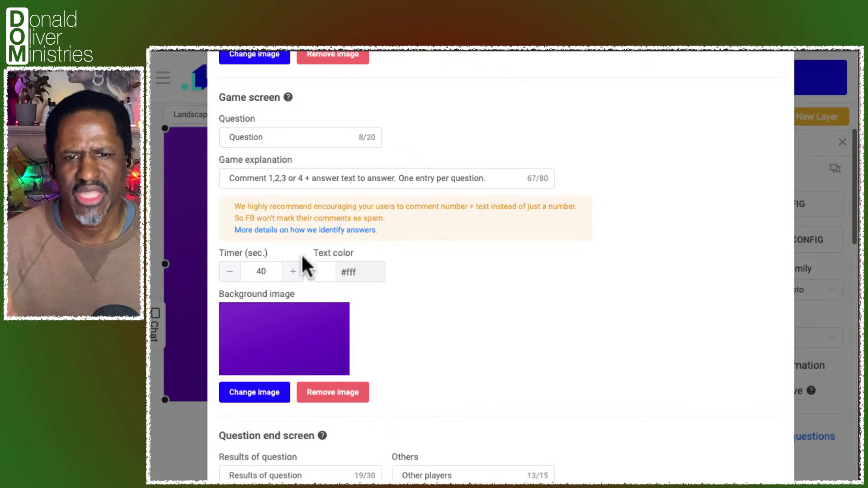
click(231, 276)
click(231, 276)
click(231, 275)
click(231, 275)
click(231, 276)
click(294, 274)
click(293, 273)
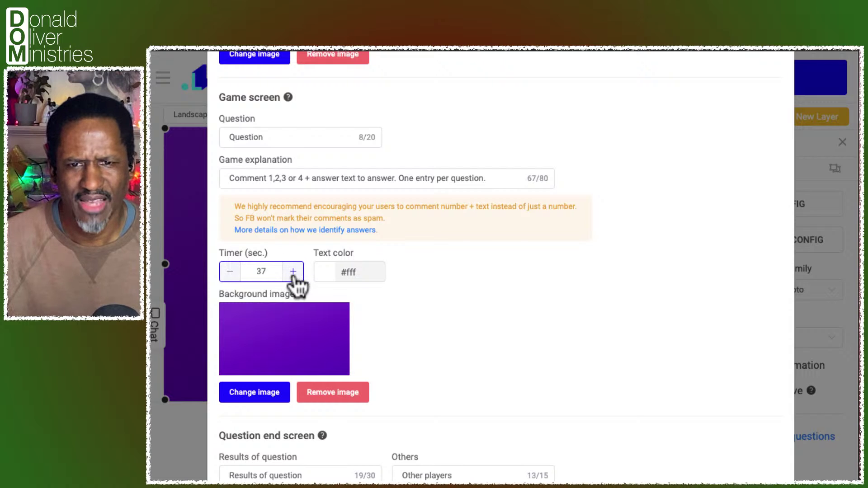
click(290, 274)
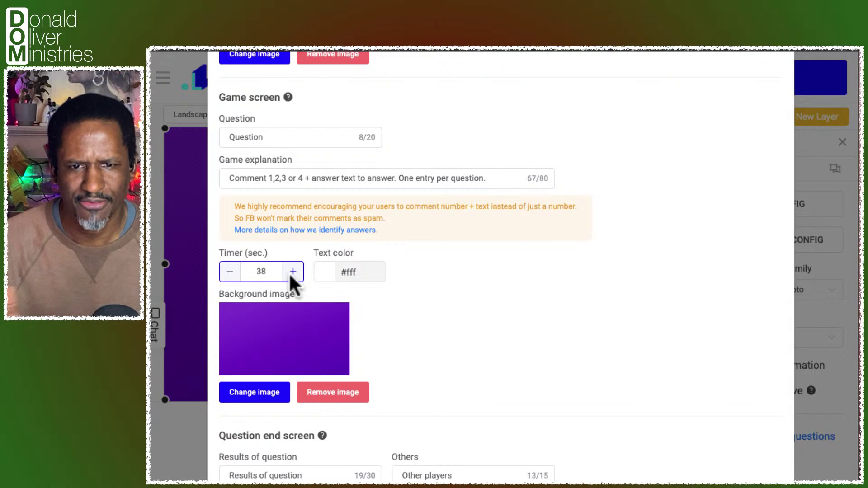
click(290, 272)
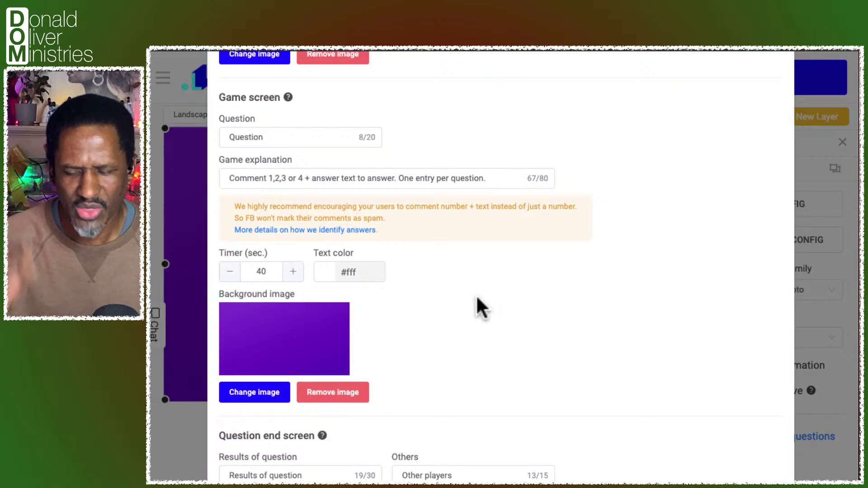
Step: Change the question end screen's background image to "Background conference" from the file library
scroll(475, 295, down, 7)
scroll(477, 298, down, 3)
scroll(477, 298, up, 3)
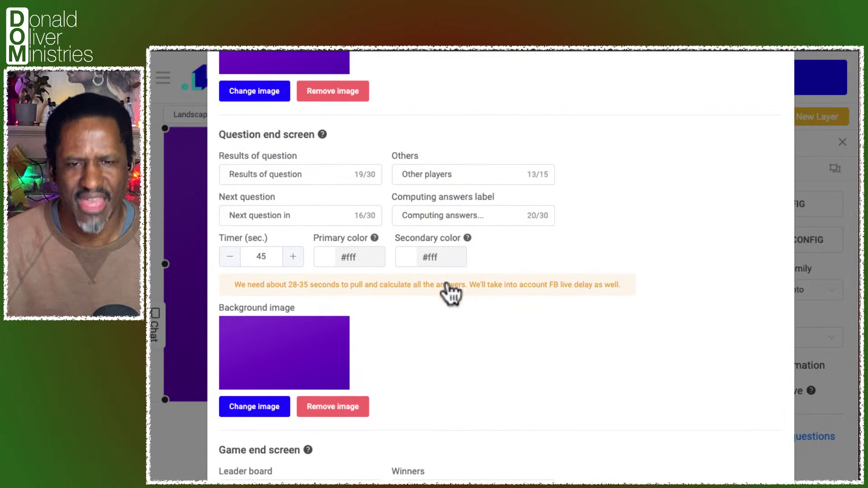
scroll(454, 311, down, 1)
scroll(452, 307, down, 1)
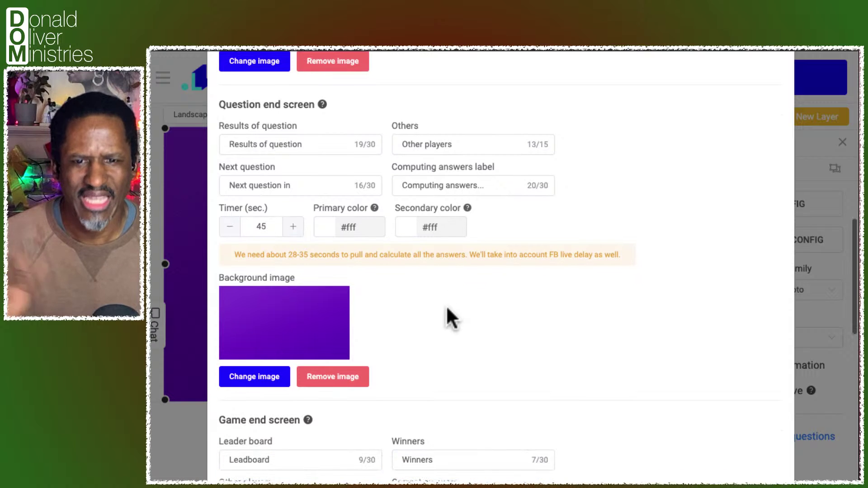
click(264, 382)
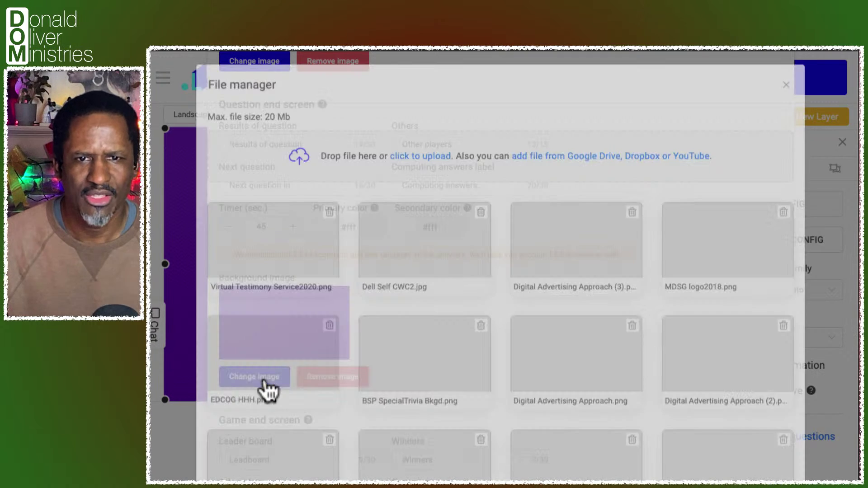
scroll(508, 306, down, 8)
scroll(508, 301, down, 10)
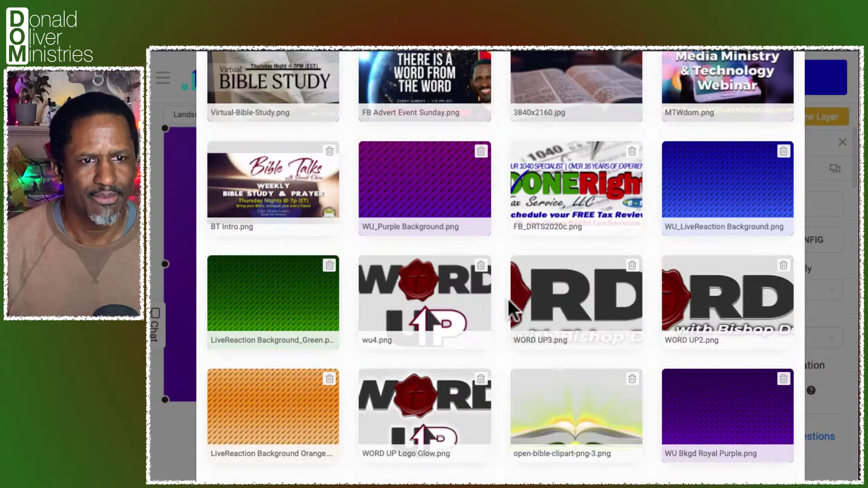
scroll(509, 300, down, 10)
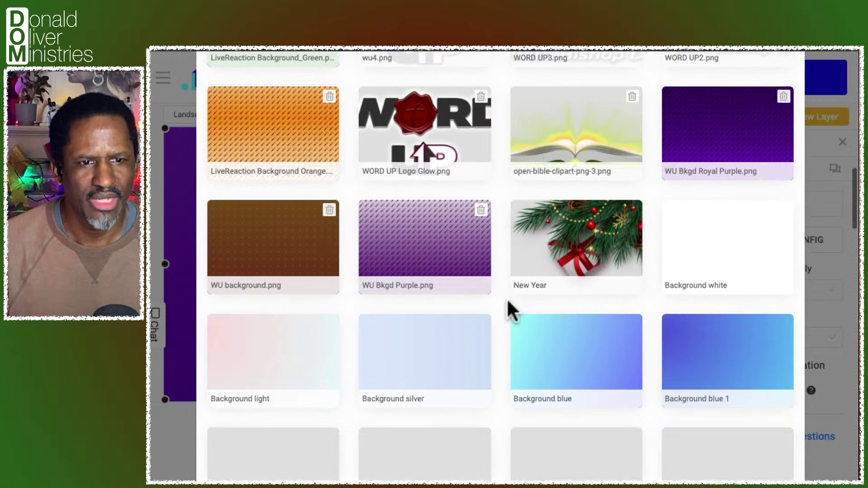
scroll(508, 300, down, 10)
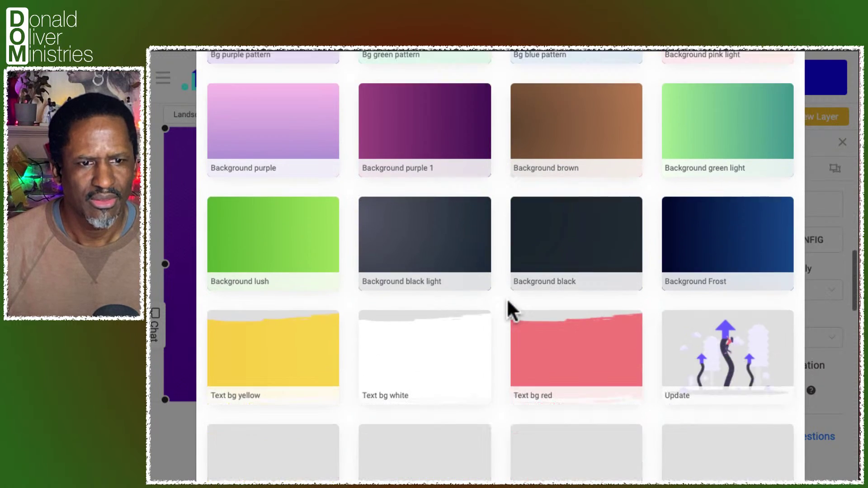
scroll(508, 311, down, 15)
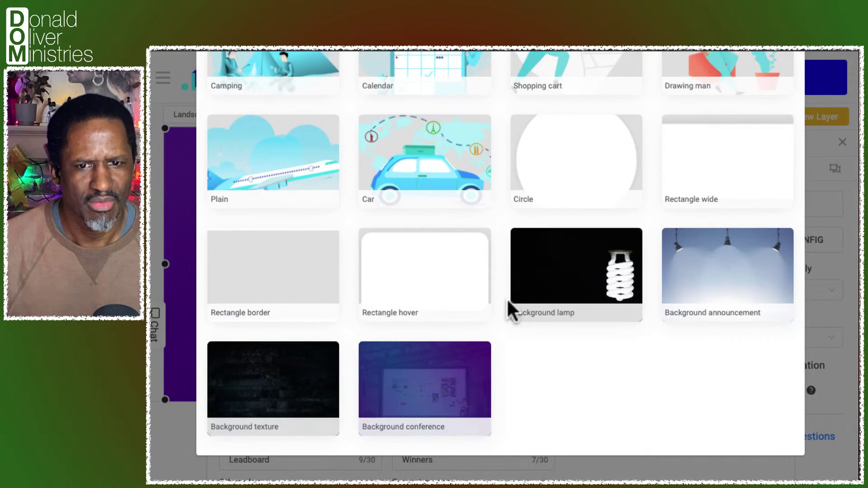
click(433, 393)
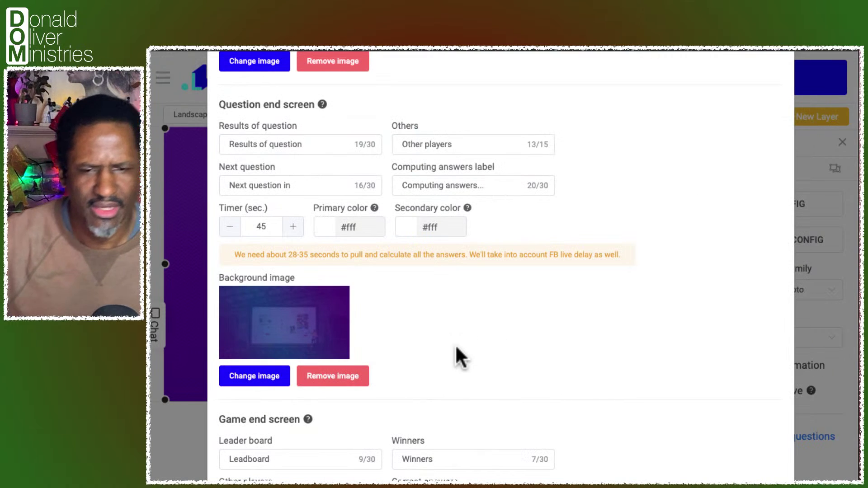
Step: Replace the company logo image with EDCOG HHH.png and save the trivia game configuration
scroll(455, 343, down, 3)
scroll(515, 285, down, 5)
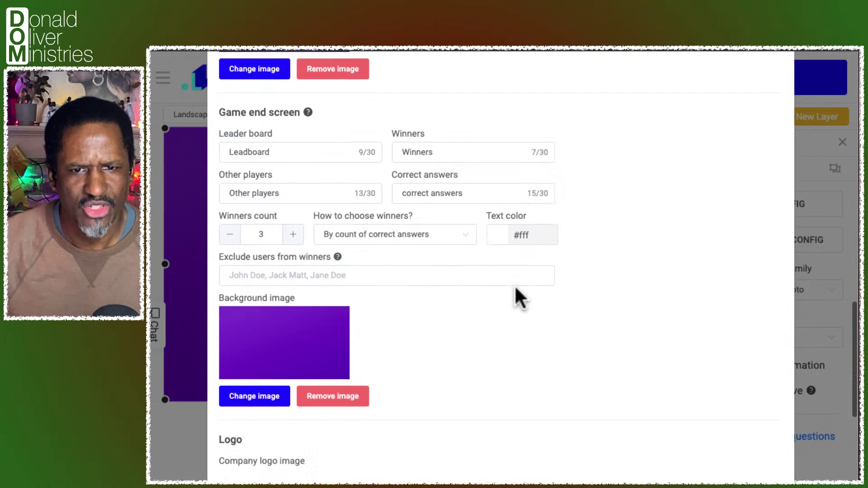
scroll(490, 348, down, 5)
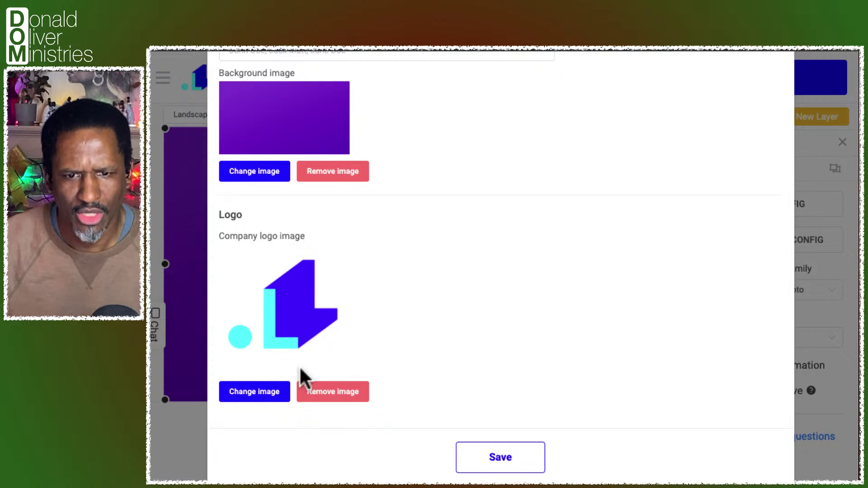
click(250, 392)
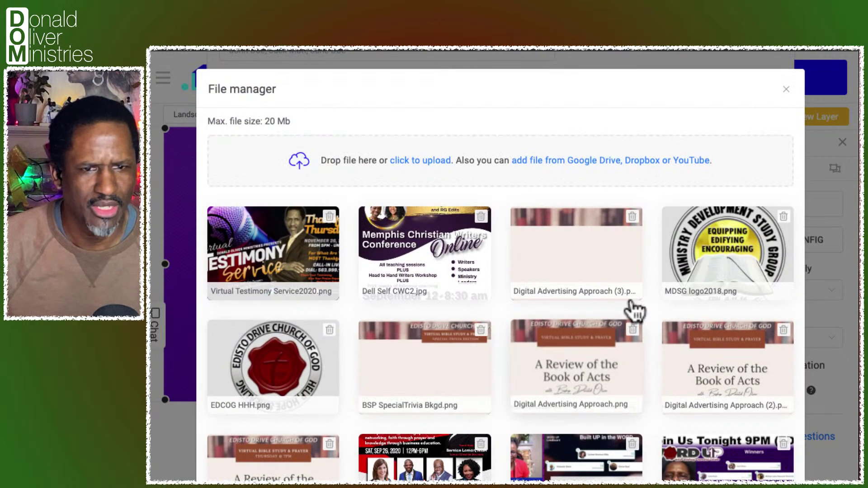
click(242, 359)
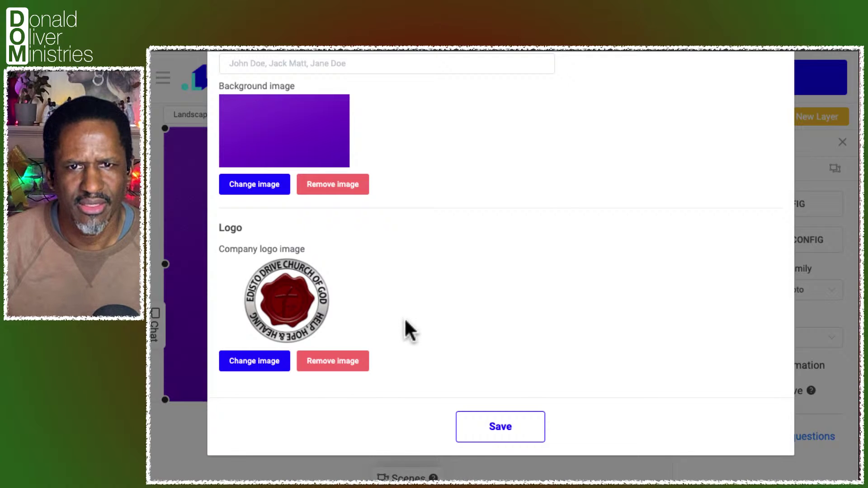
click(506, 431)
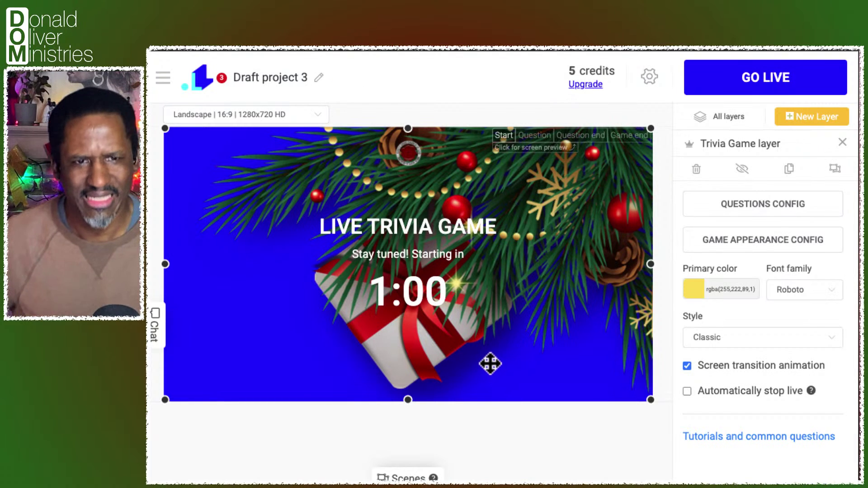
Step: Preview the trivia game's Question, Question end and Game end screens, and return to the Start screen
click(533, 138)
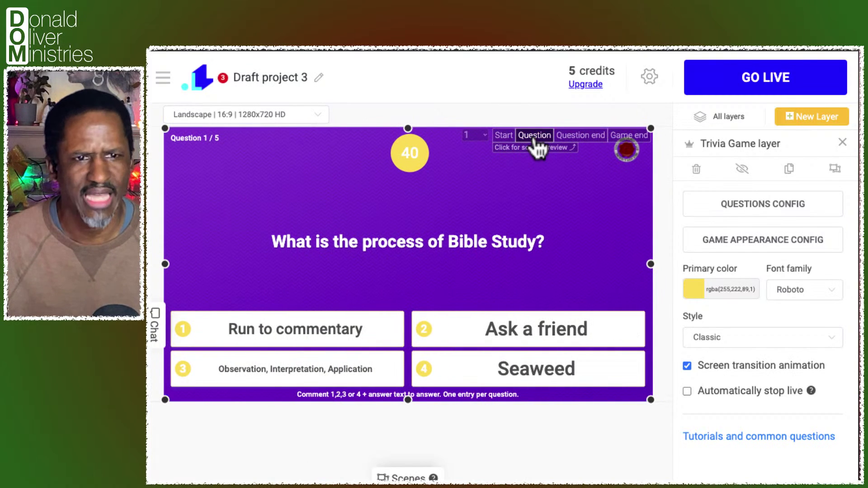
click(580, 136)
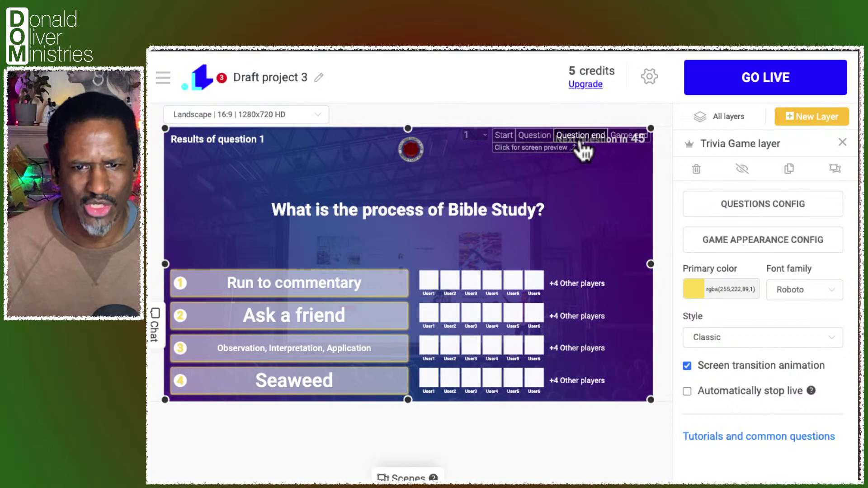
click(623, 136)
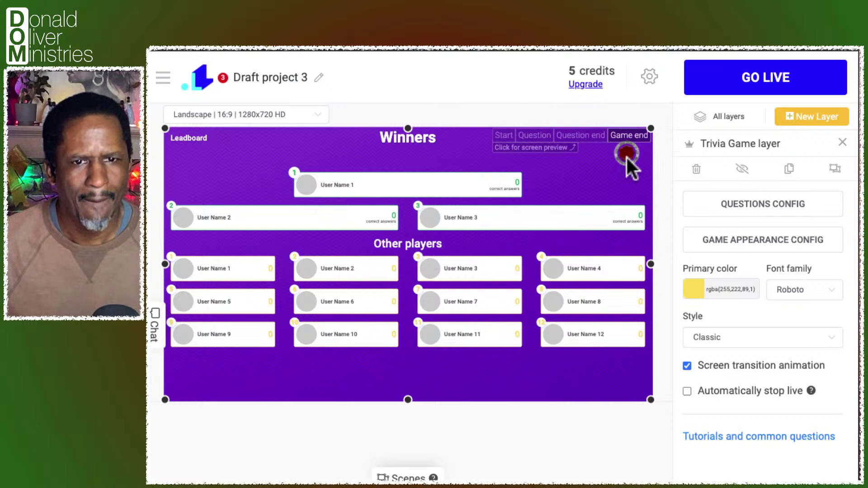
click(508, 139)
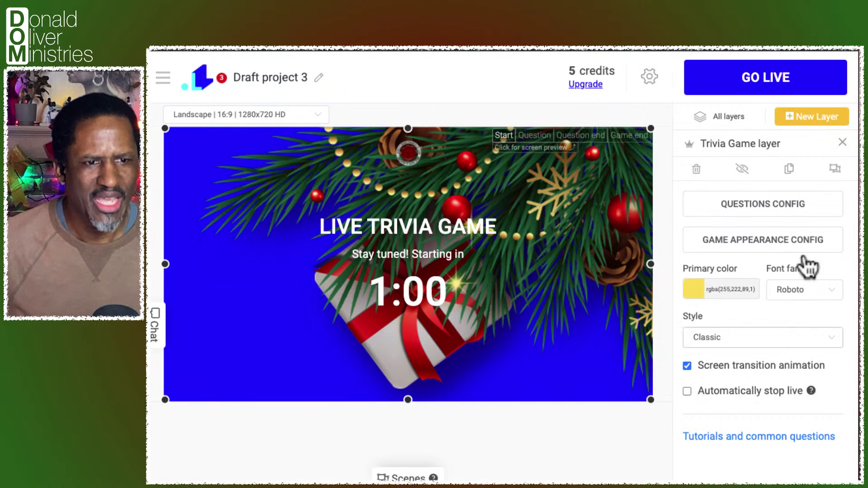
Step: Try the Modern style on the trivia game layer and return it to Classic
click(836, 346)
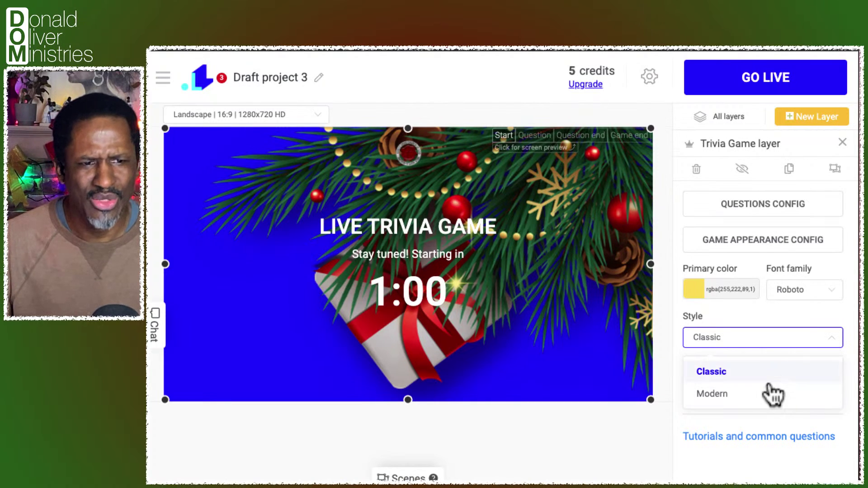
click(764, 398)
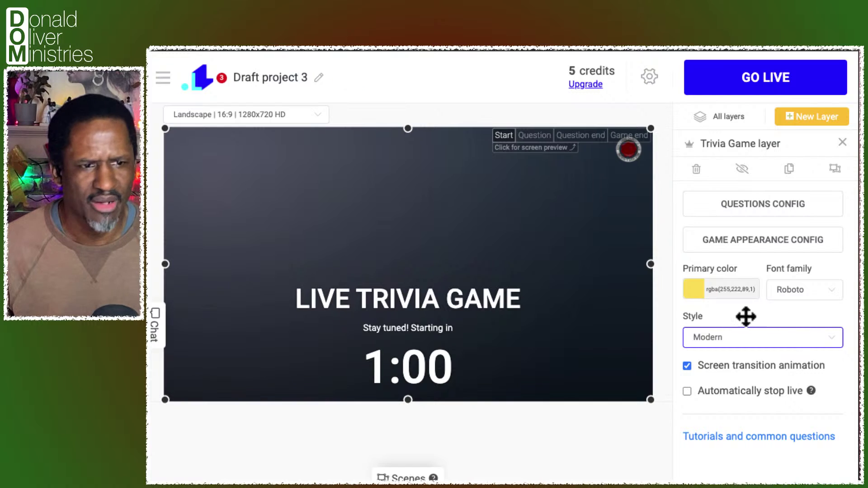
click(808, 344)
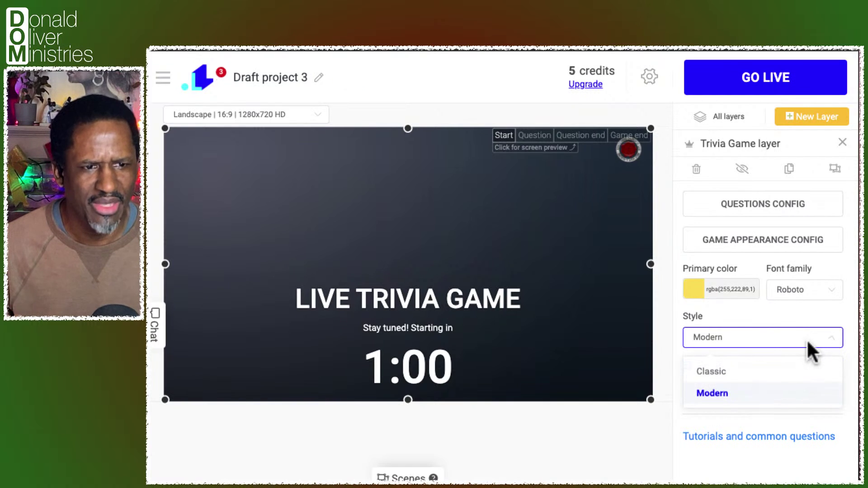
click(761, 371)
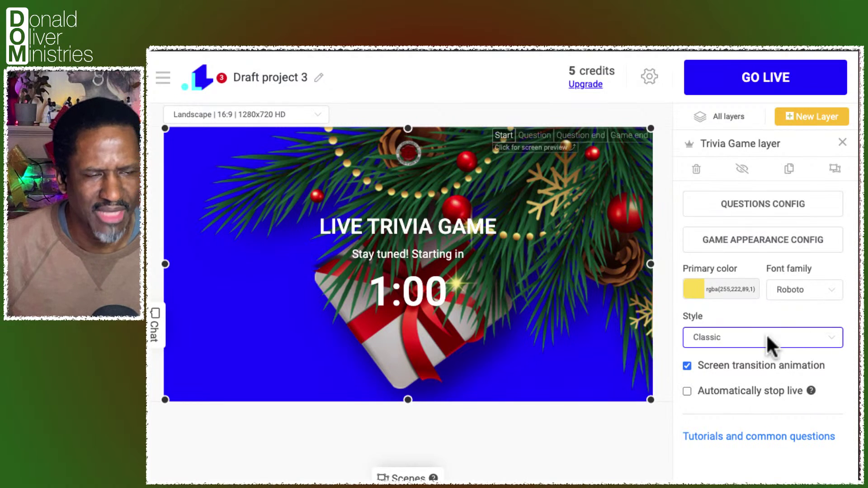
Step: Return to the full layer list and view the designs offered for a new countdown layer without adding one
click(725, 118)
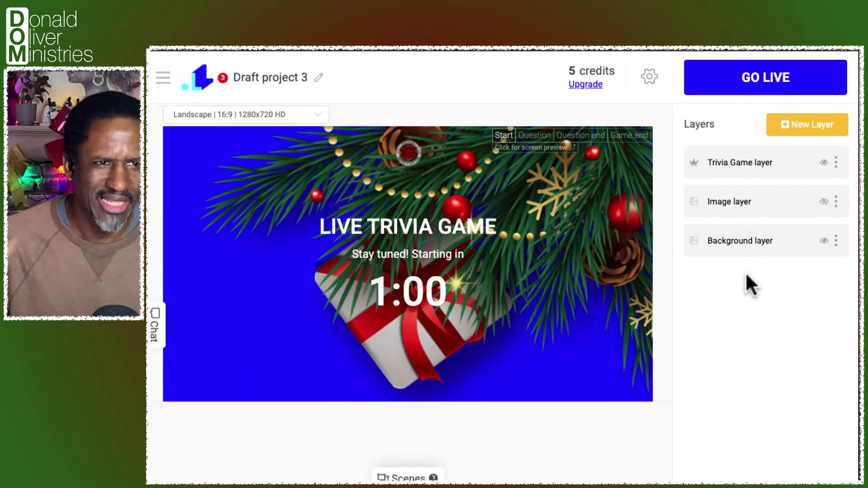
click(804, 132)
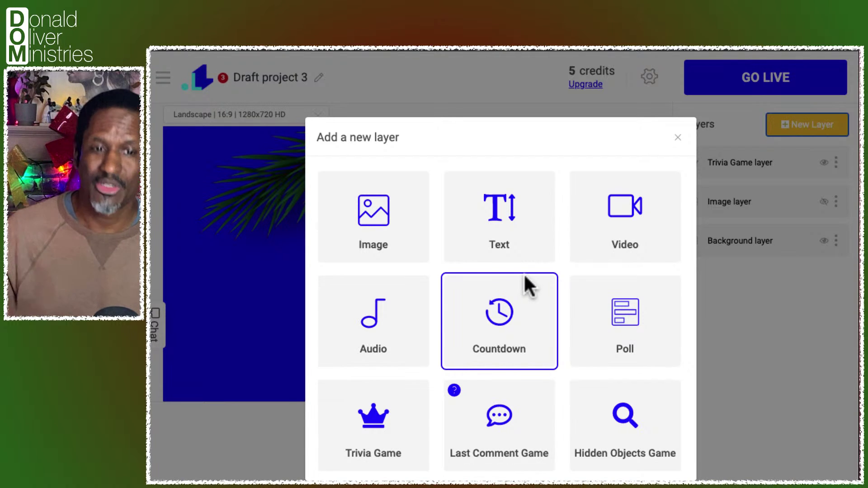
click(502, 323)
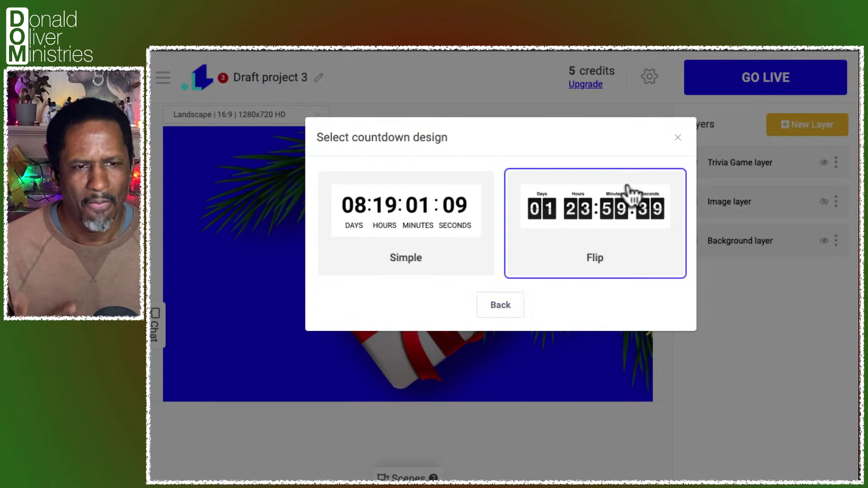
click(677, 136)
Step: View the source options for a new video layer and the available poll types without adding a layer
click(817, 124)
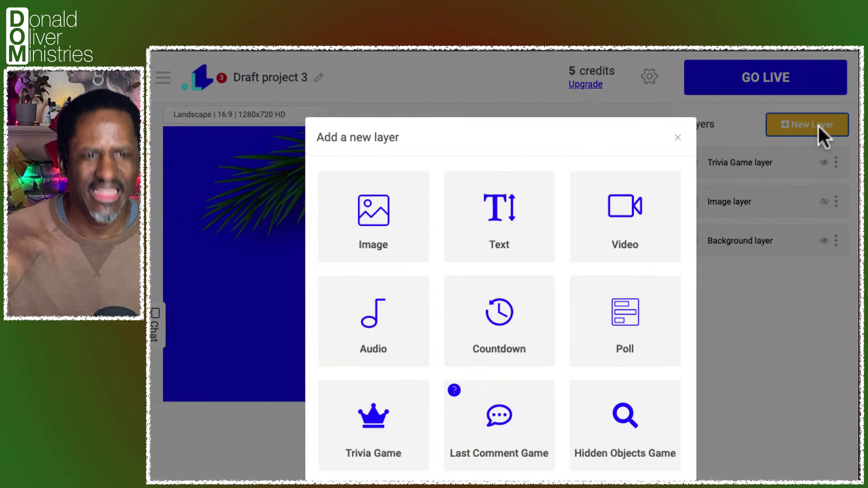
click(624, 221)
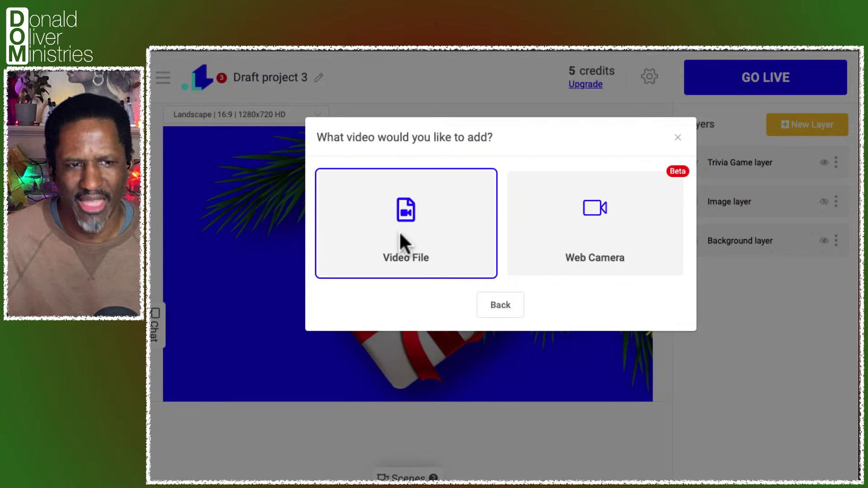
click(500, 306)
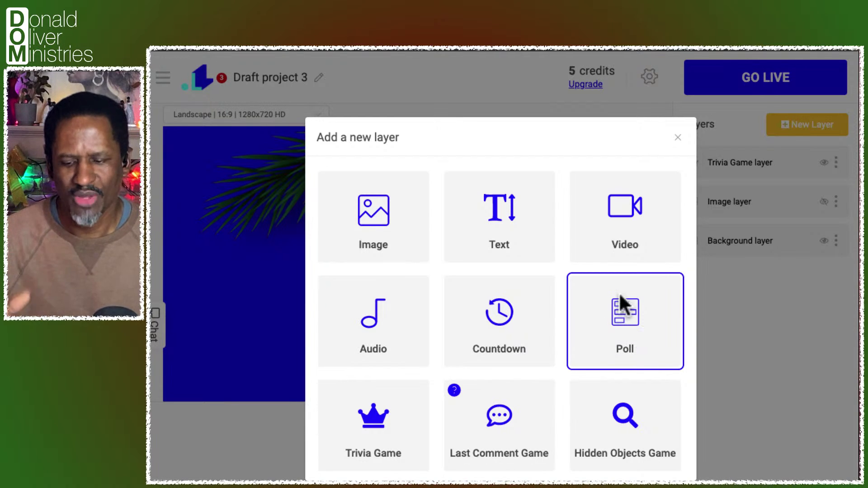
click(622, 337)
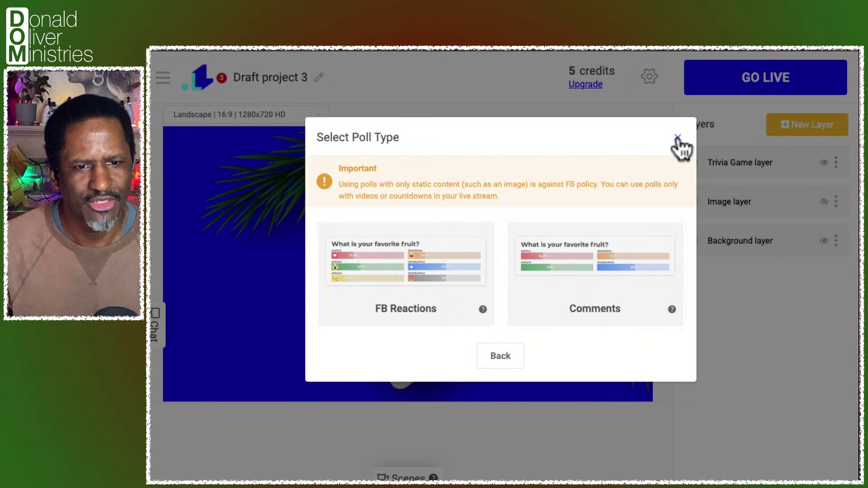
click(677, 138)
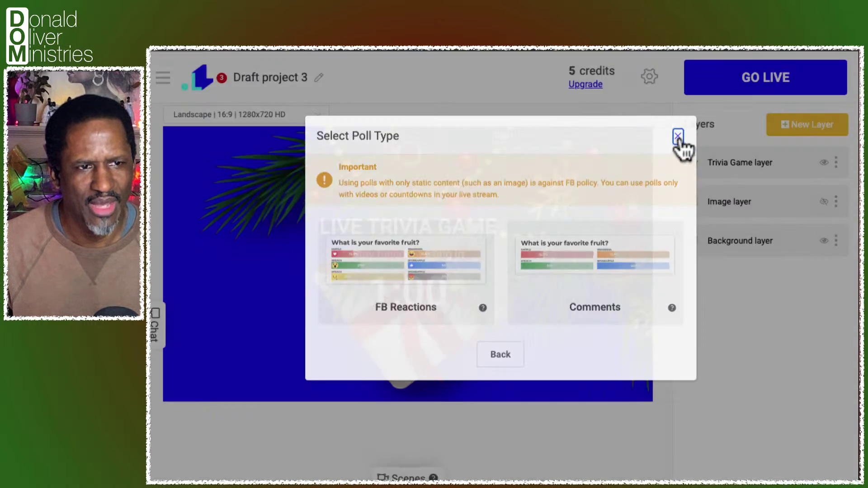
Step: Look through the remaining new layer types and view the audio source options without adding a layer
click(805, 128)
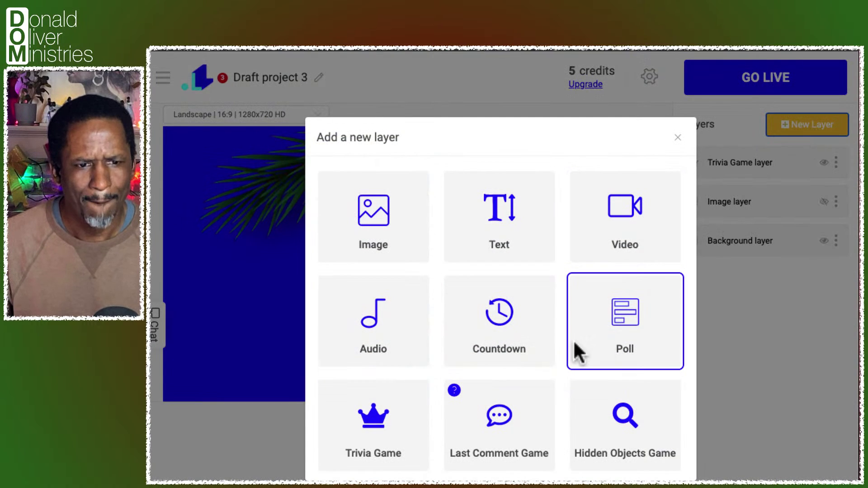
scroll(576, 352, down, 3)
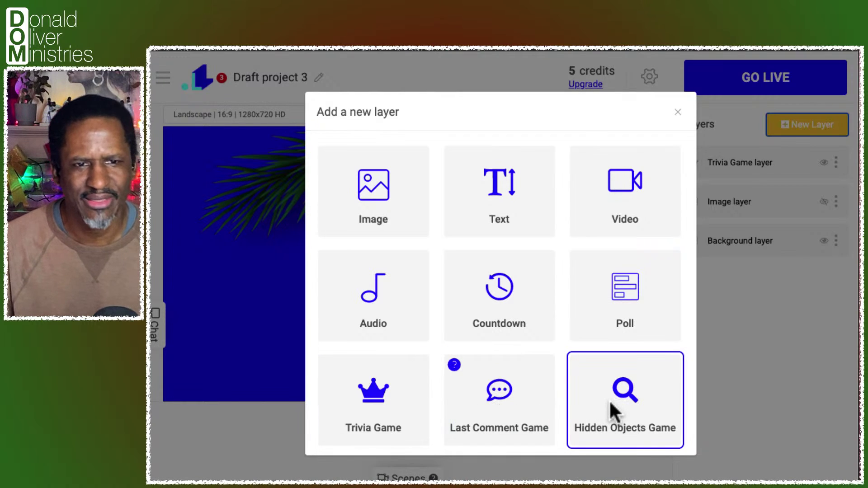
click(377, 301)
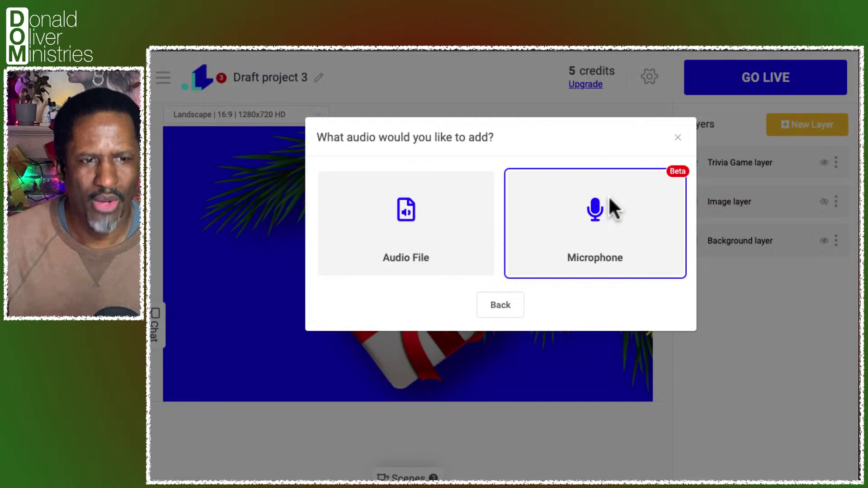
click(678, 138)
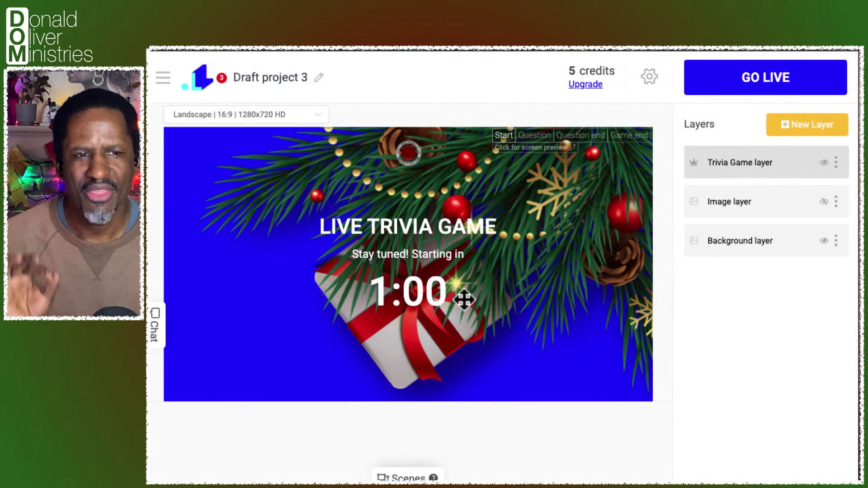
click(699, 312)
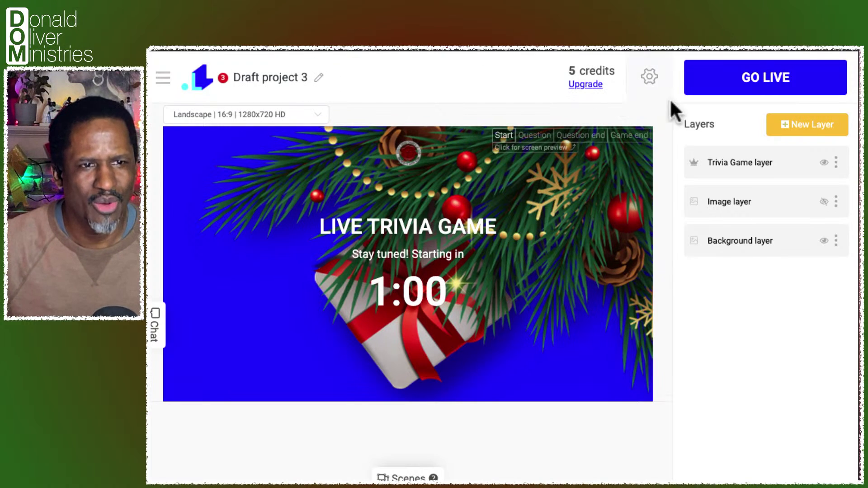
Step: Enable plugin mode for OBS/Wirecast/StreamYard/Ecamm in the stream's advanced settings and copy the plugin link
click(648, 78)
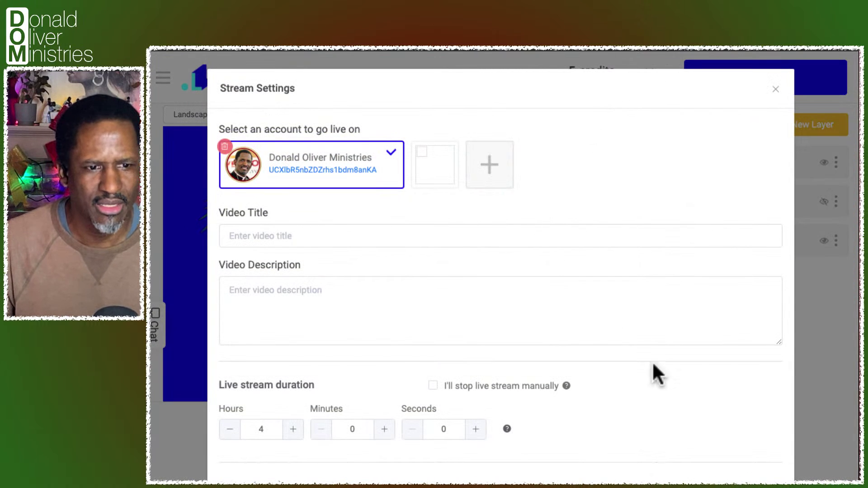
scroll(692, 396, down, 5)
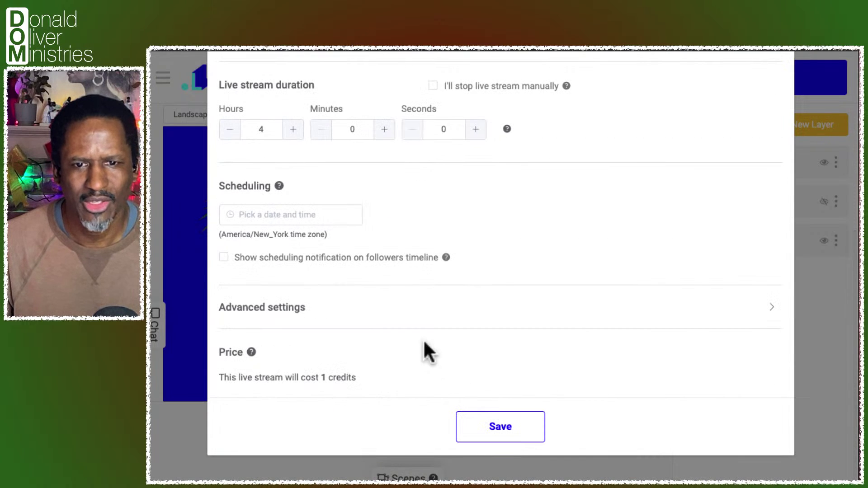
click(262, 312)
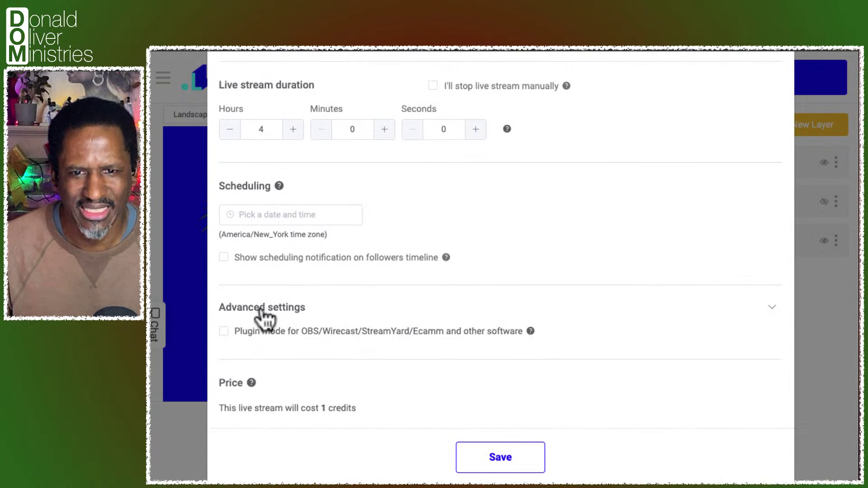
click(224, 332)
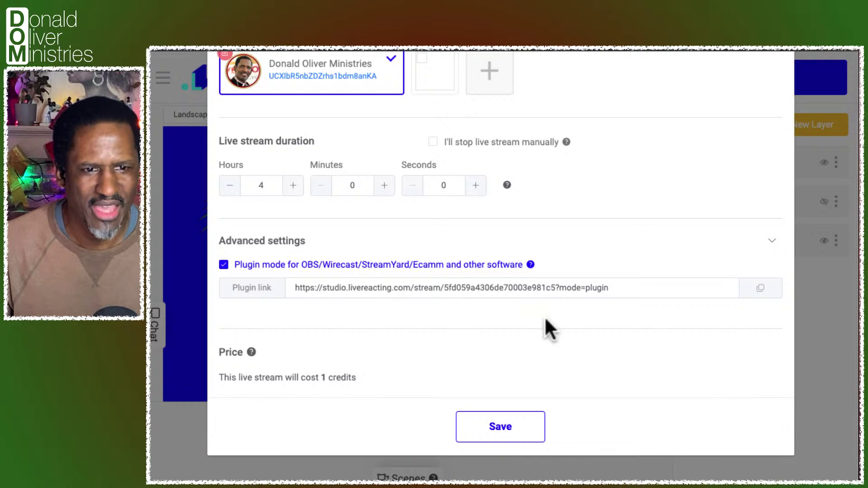
click(761, 289)
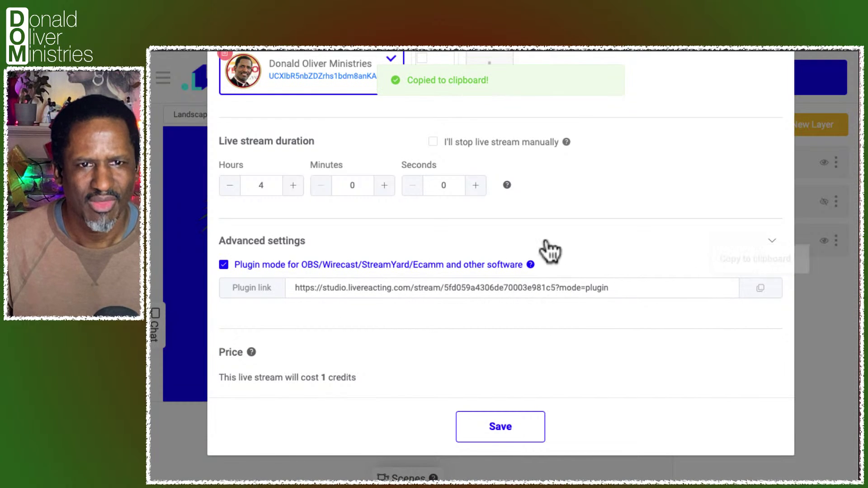